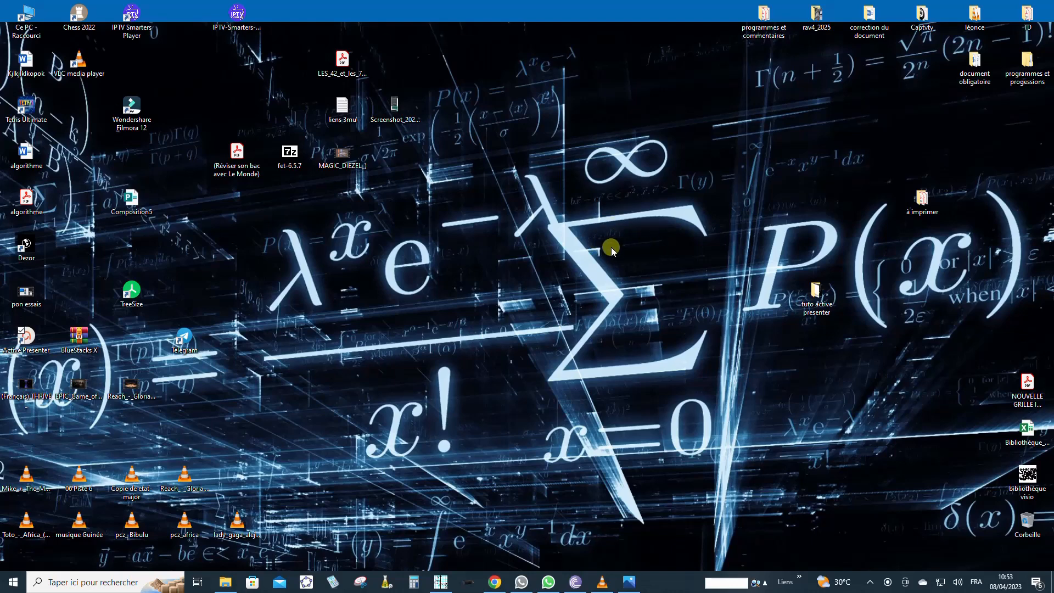
Step: Restore the Sine qua non window from the taskbar, showing its empty −8 to 8 grid
left_click(441, 582)
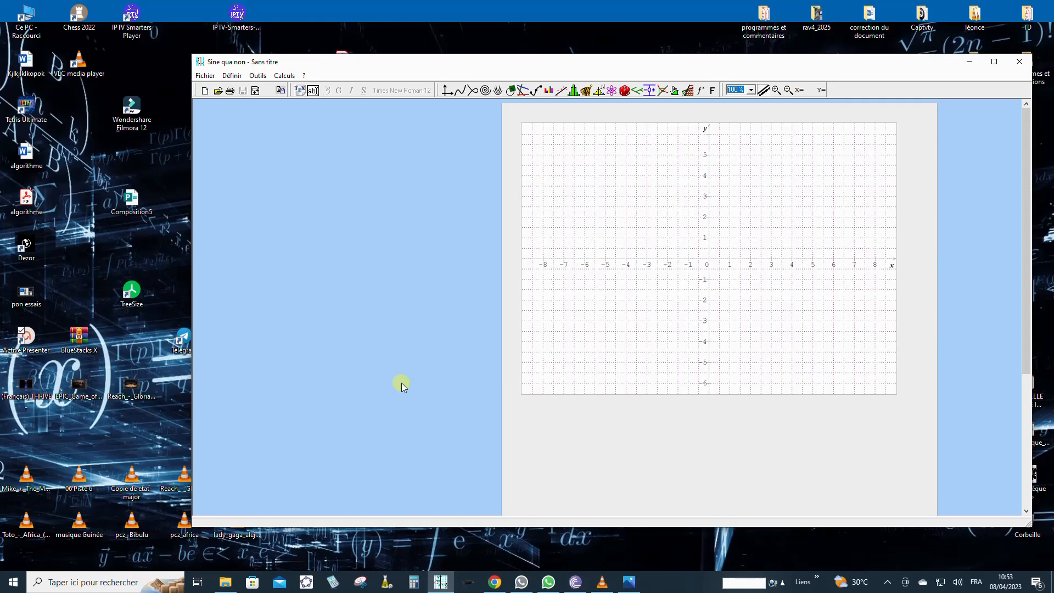
Step: Open tableauvariation.png in Photos beside Sine qua non, then bring Sine qua non back in front, moved higher
left_click(629, 582)
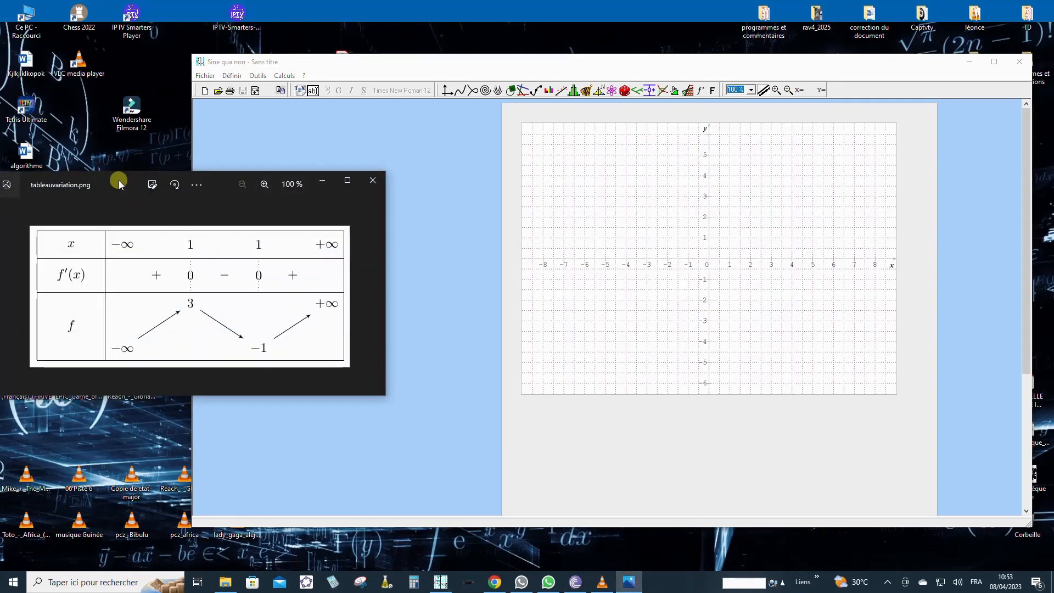
left_click_drag(119, 180, 173, 173)
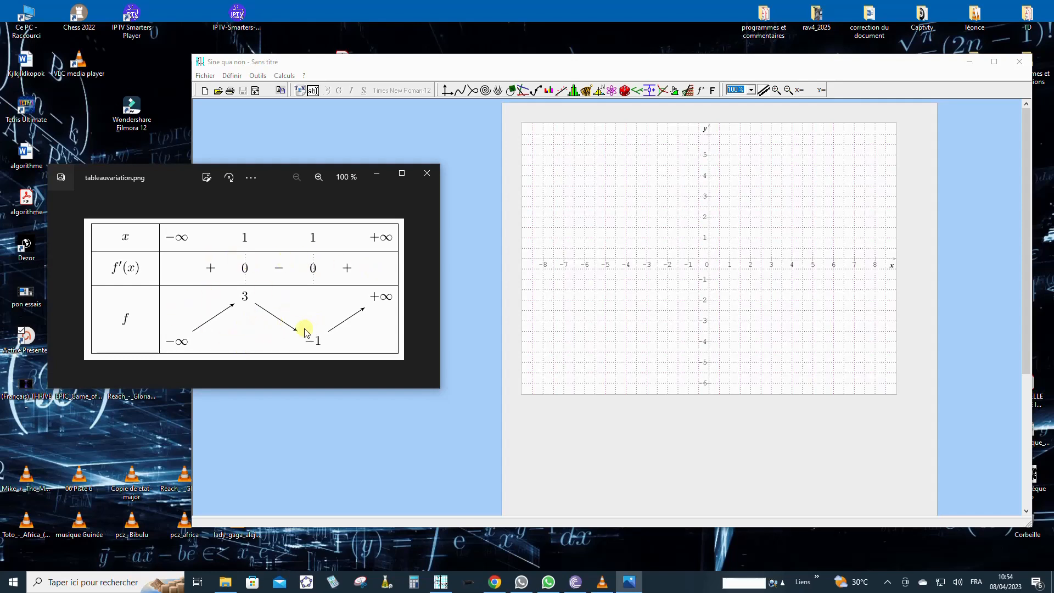
left_click(453, 64)
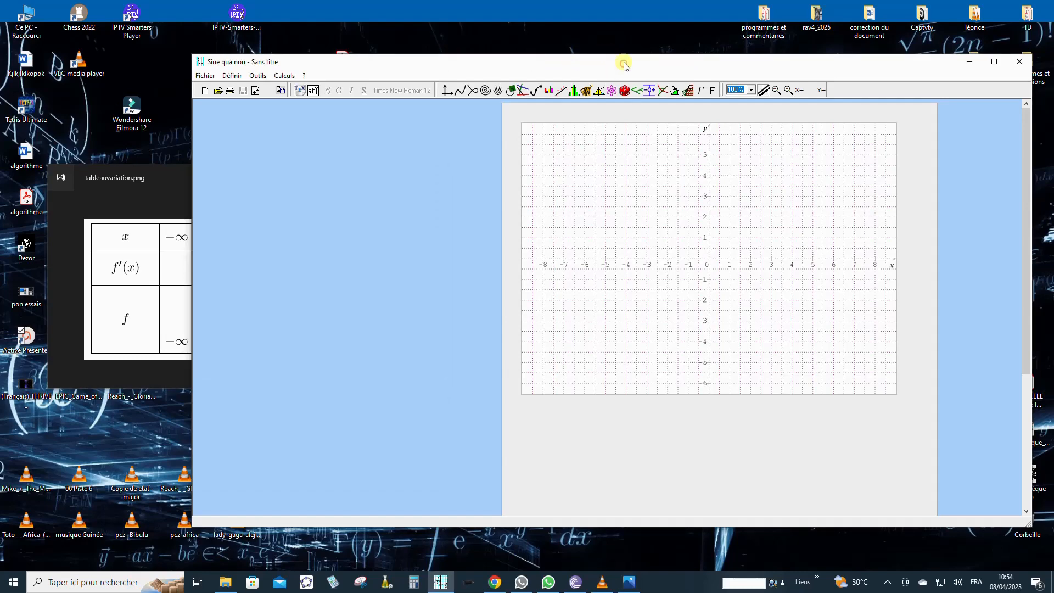
left_click_drag(624, 64, 617, 38)
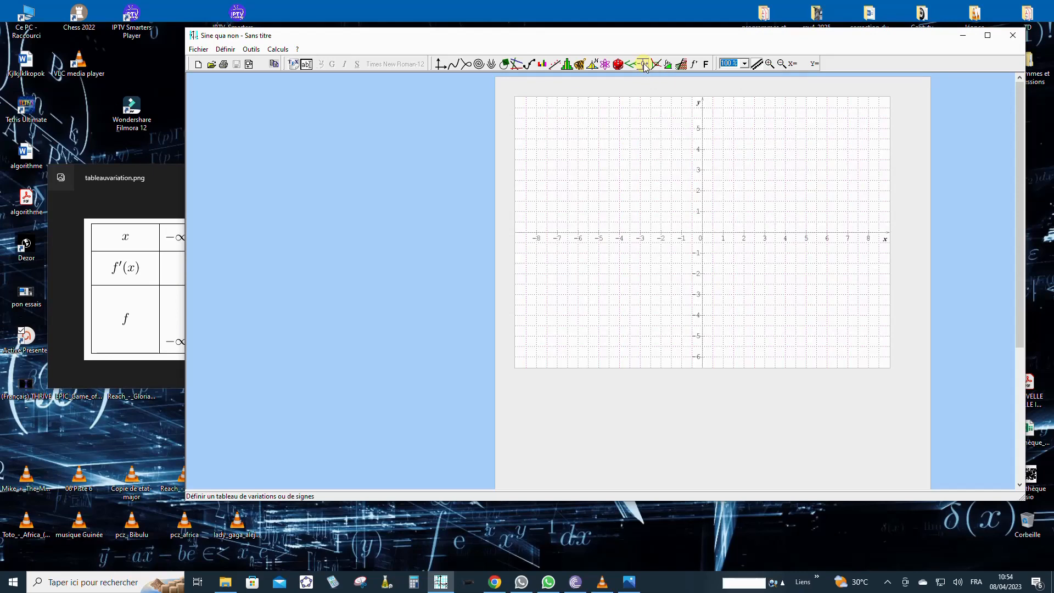
Step: Open the 'Définir un tableau de variations ou de signes' editor and move it right
left_click(643, 63)
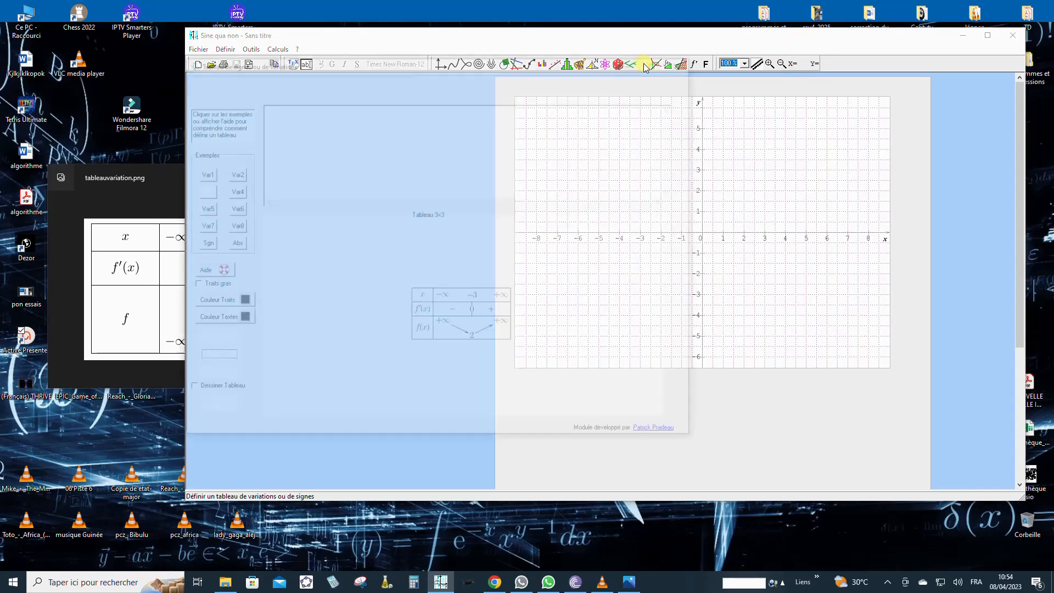
left_click_drag(500, 63, 641, 72)
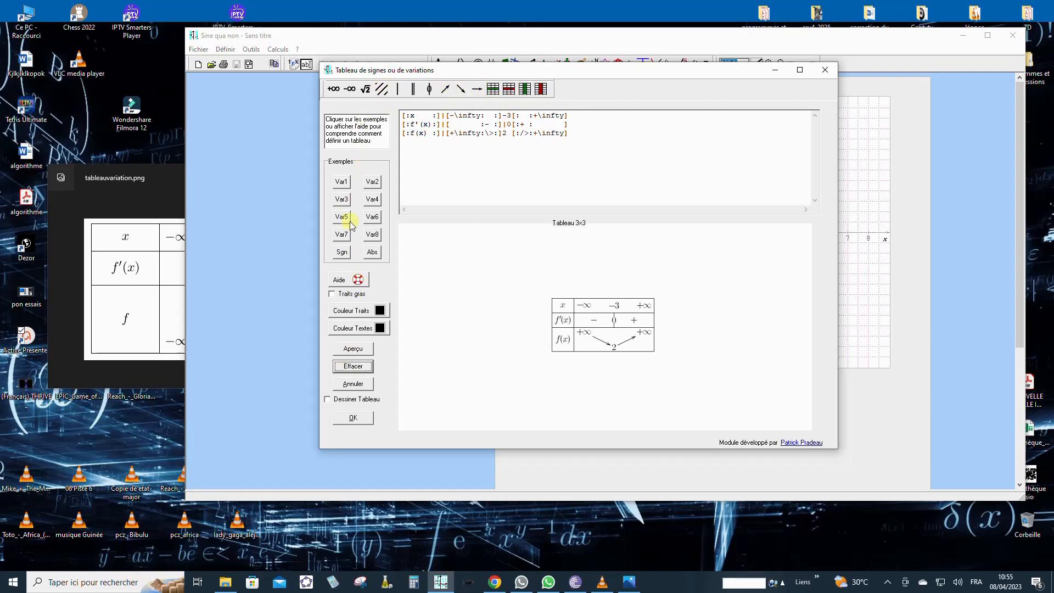
Step: Preview the Var1 and Var2 example tables and compare them with the reference image
left_click(342, 186)
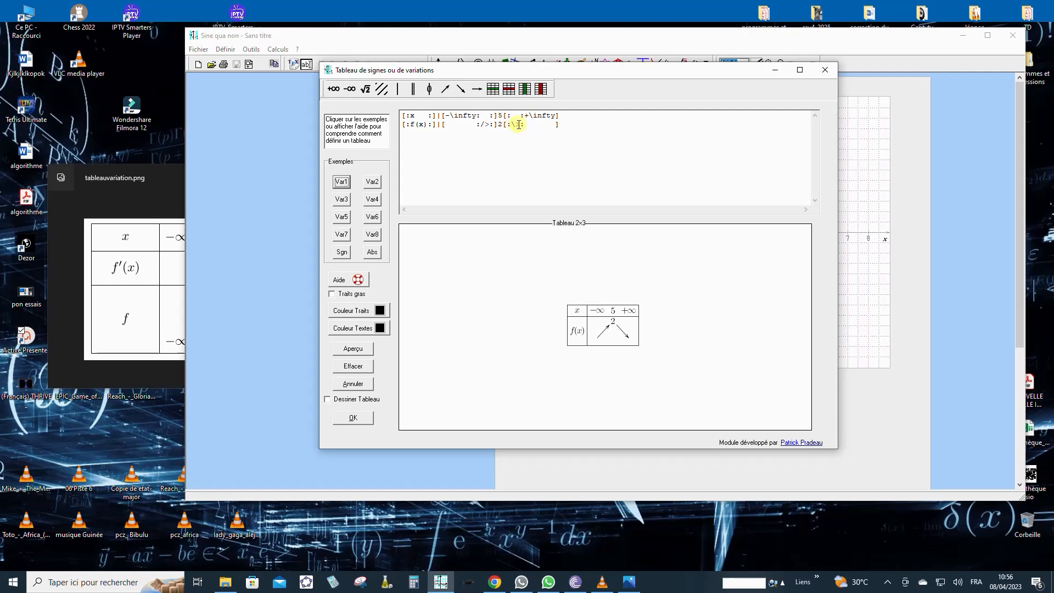
left_click(376, 184)
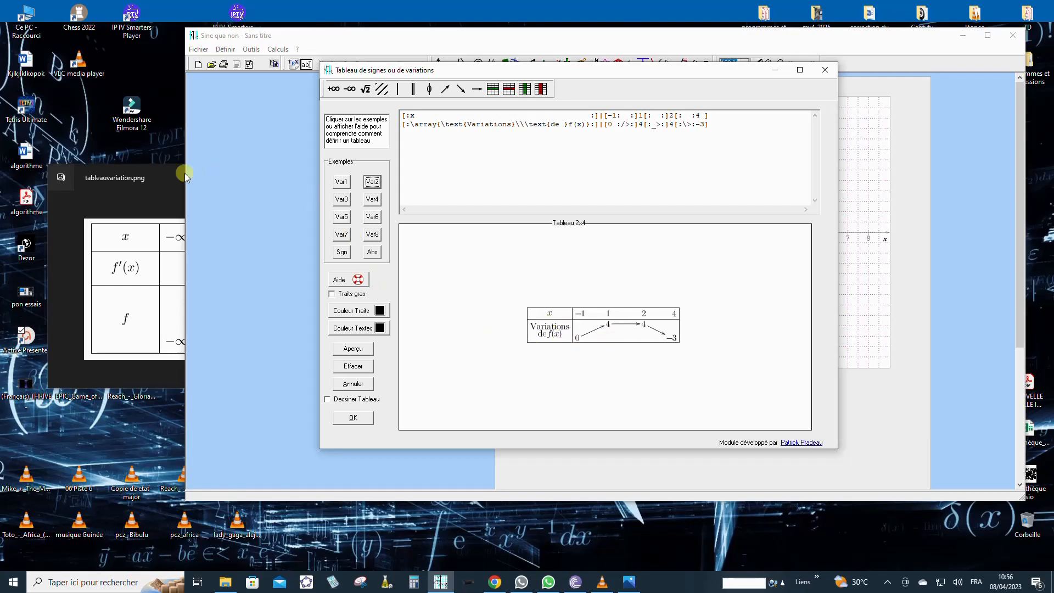
left_click(168, 177)
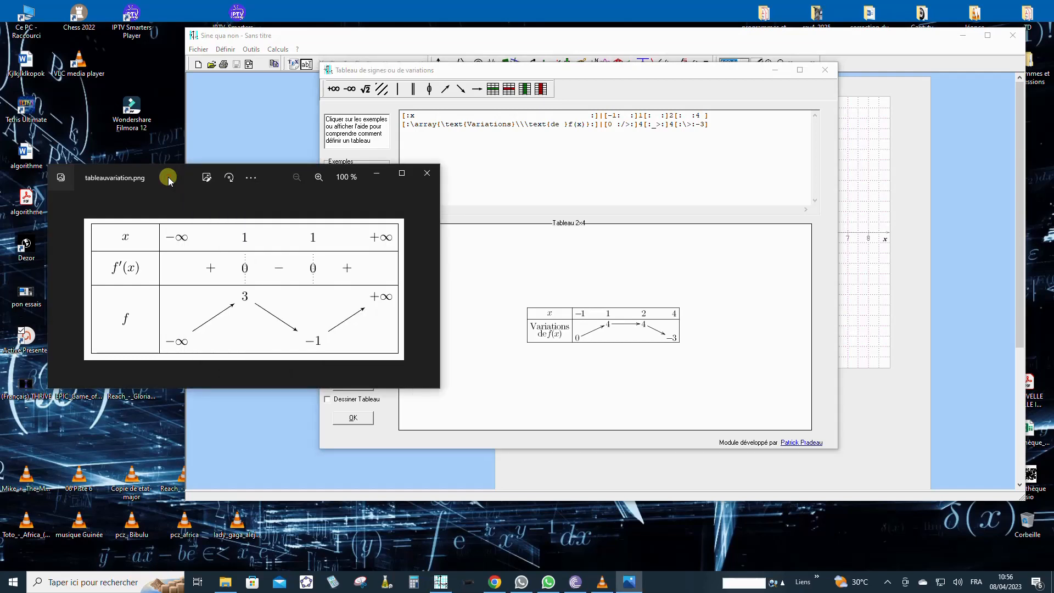
left_click(598, 69)
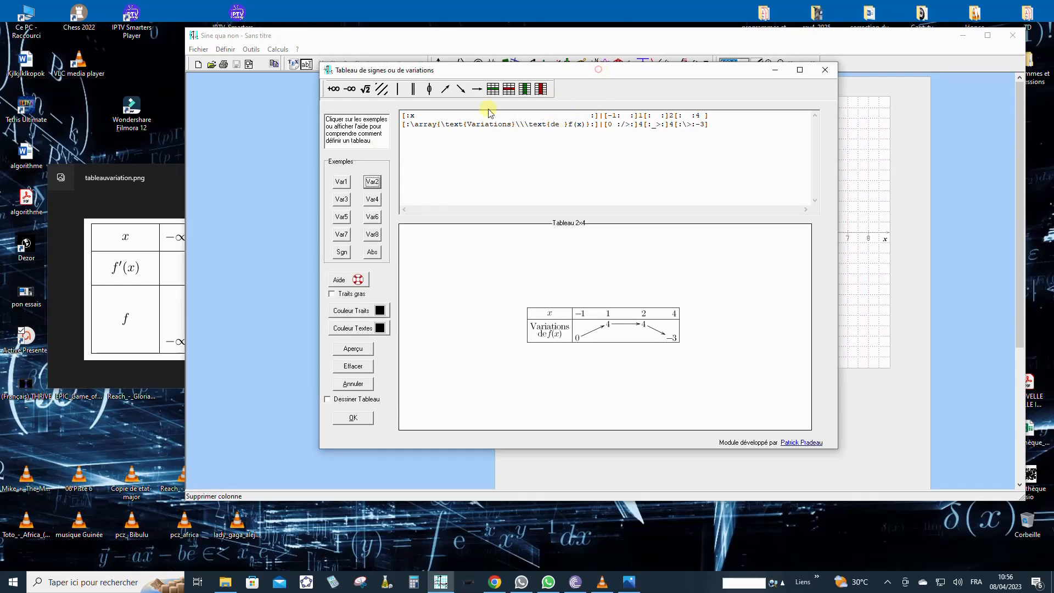
Step: Cycle through examples Var3 to Var8 and Sgn, then reload Var2 and view the reference
left_click(341, 201)
left_click(373, 199)
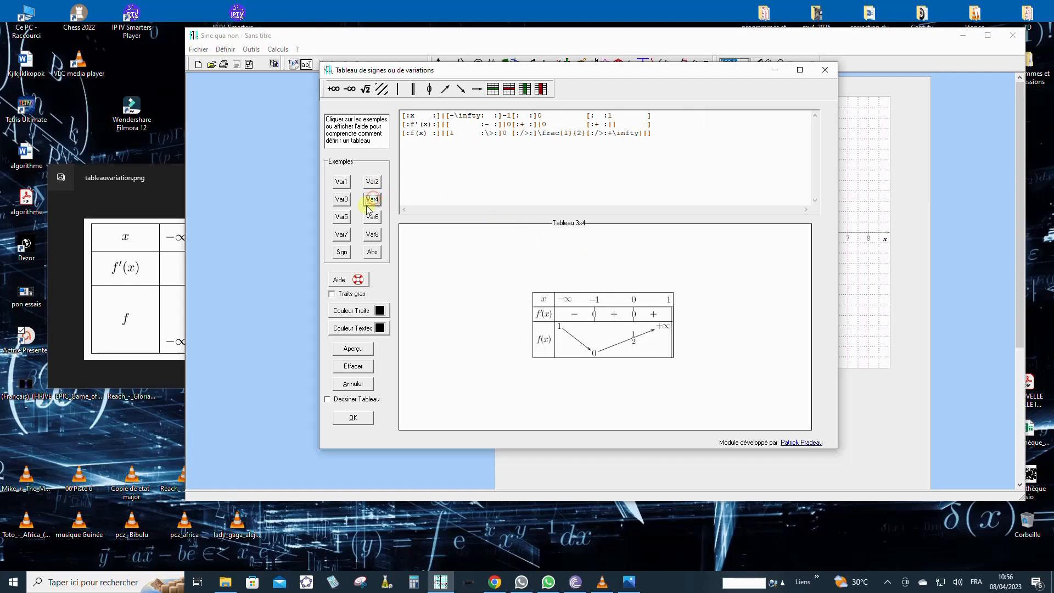
left_click(344, 217)
left_click(373, 217)
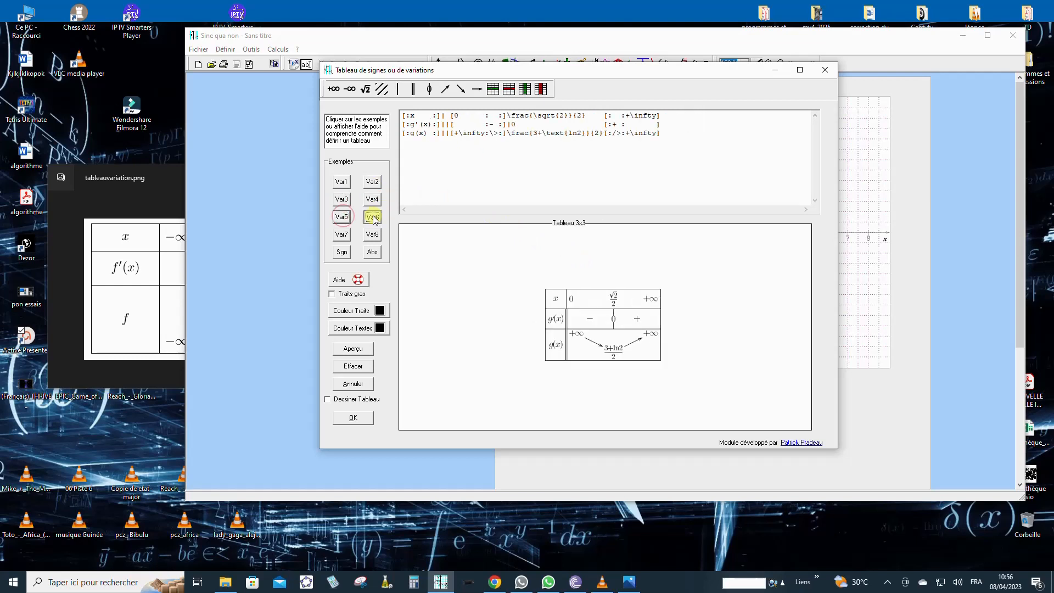
left_click(343, 235)
left_click(373, 235)
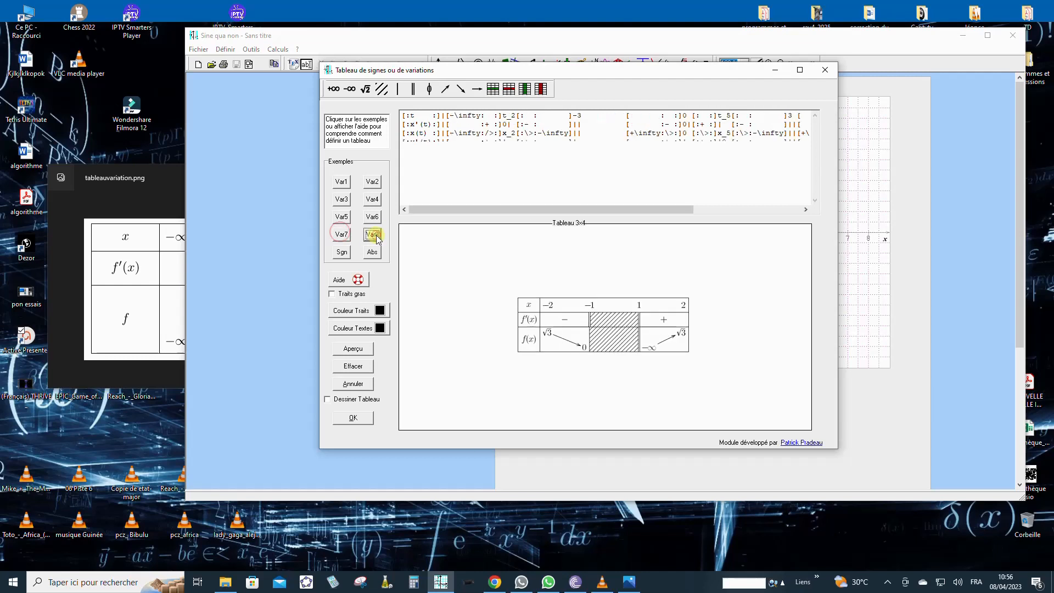
left_click(342, 252)
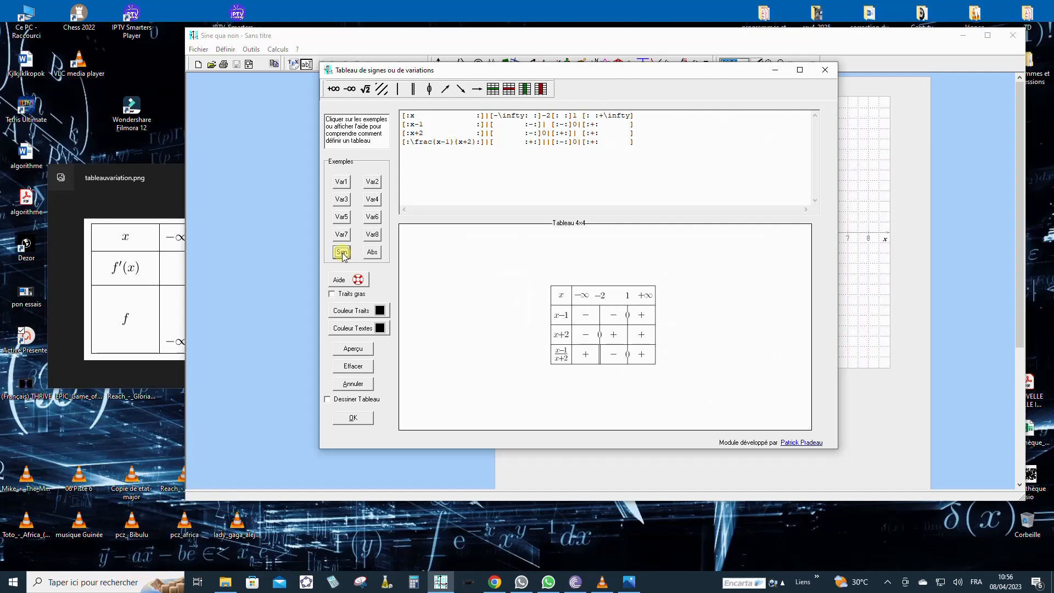
left_click(374, 183)
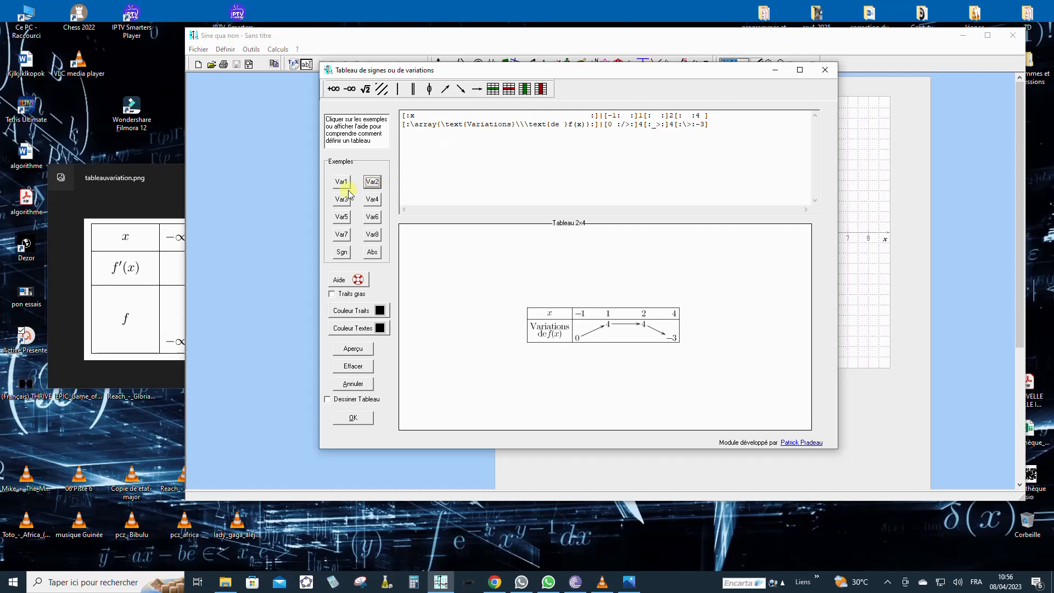
left_click(147, 196)
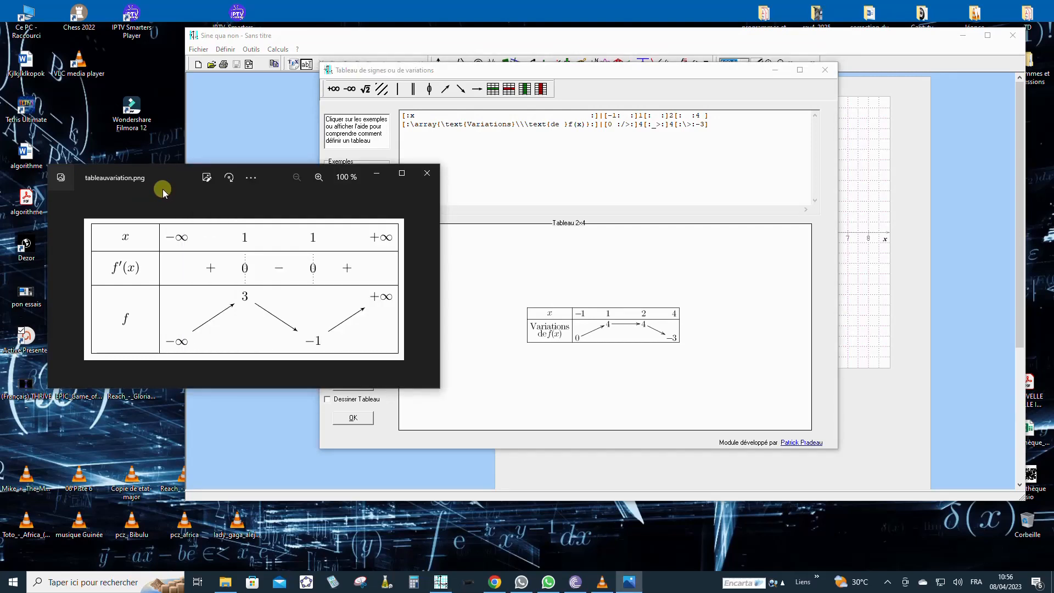
Step: Shift the Photos window left and the Tableau de signes dialog right, side by side
left_click_drag(163, 181, 139, 189)
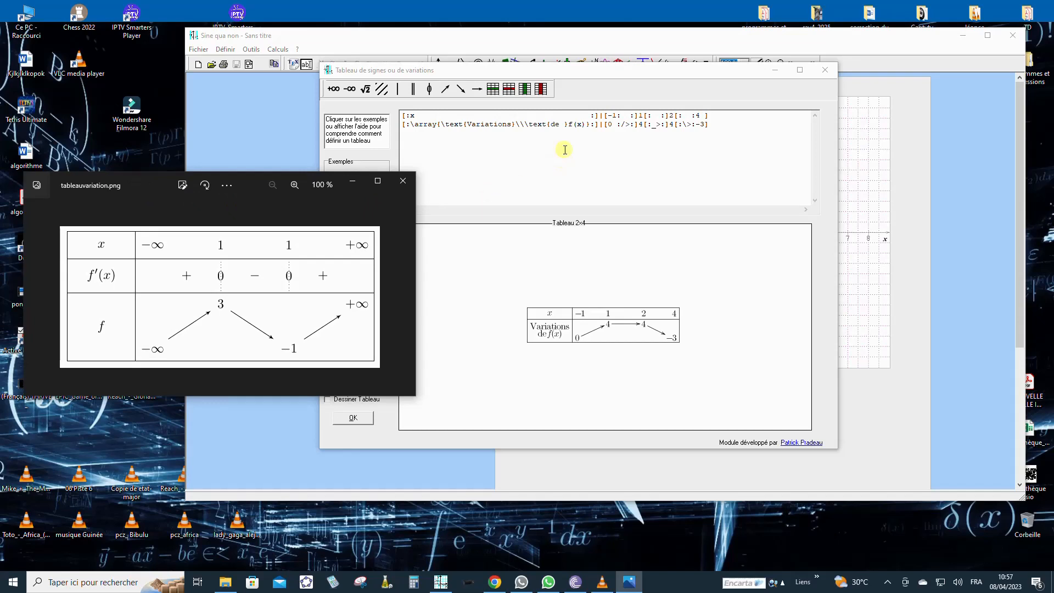
left_click_drag(598, 70, 705, 67)
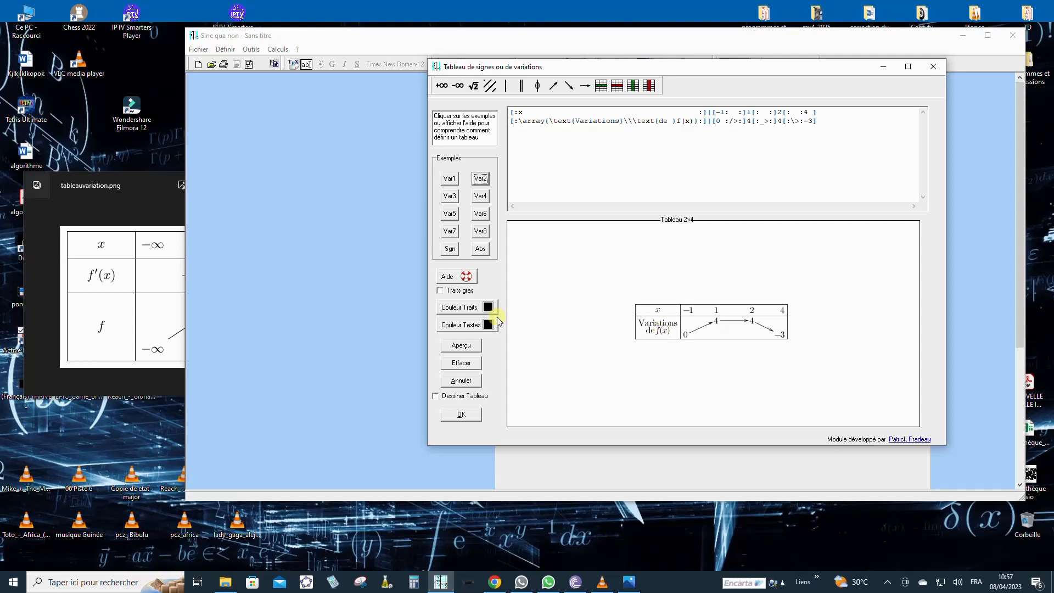
left_click(150, 191)
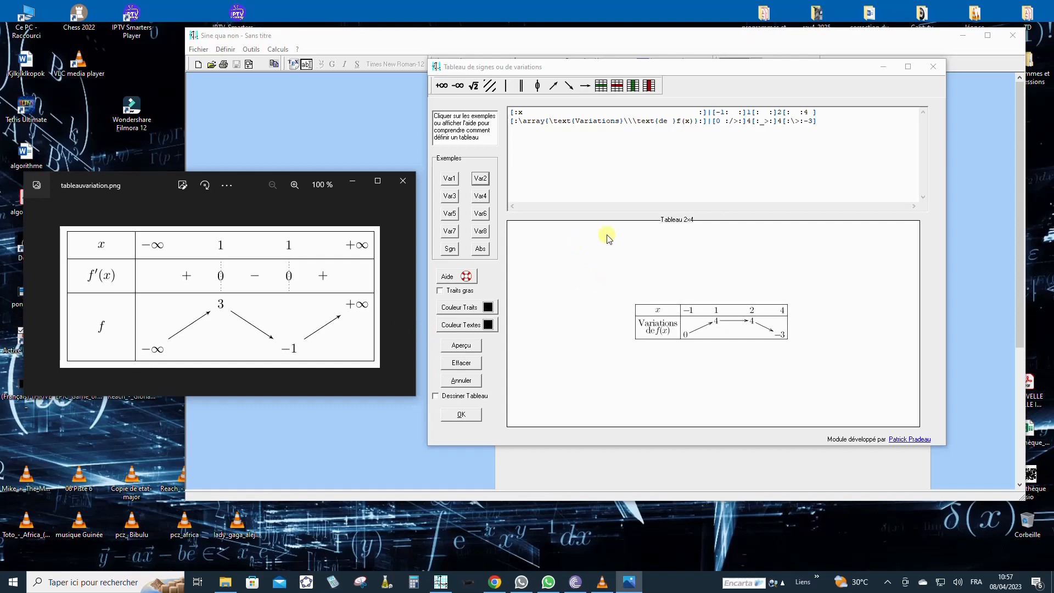
Step: Add a third empty row and change the first x value from -1 to −∞
left_click(708, 70)
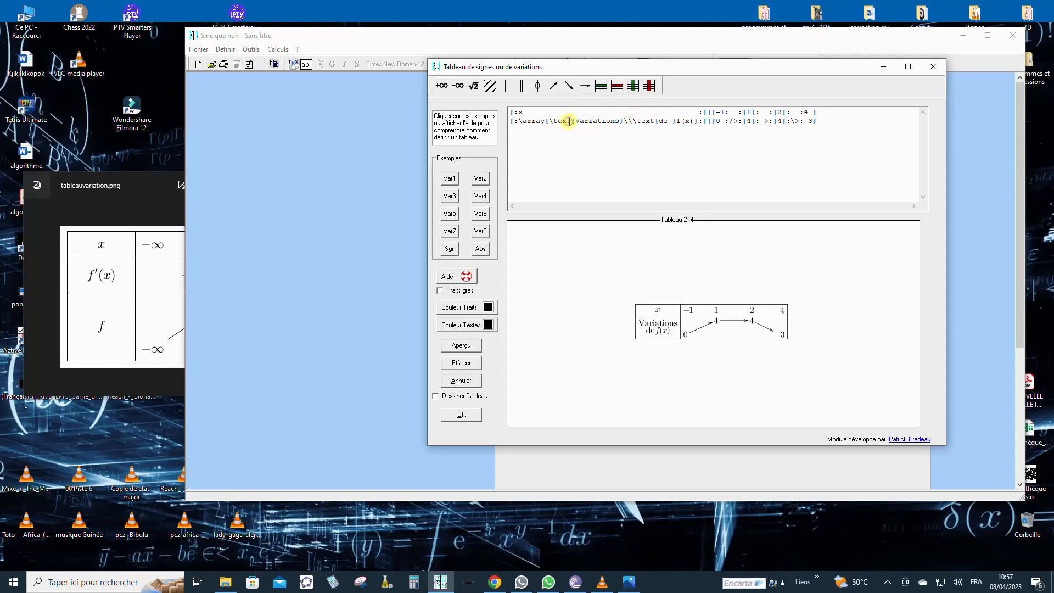
left_click(602, 88)
left_click(134, 200)
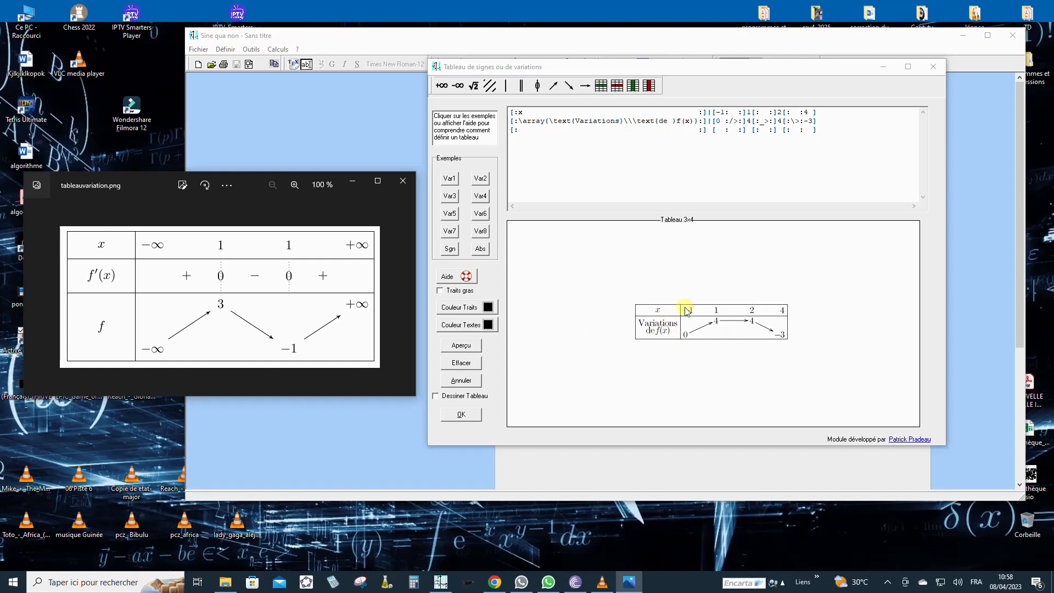
left_click(724, 88)
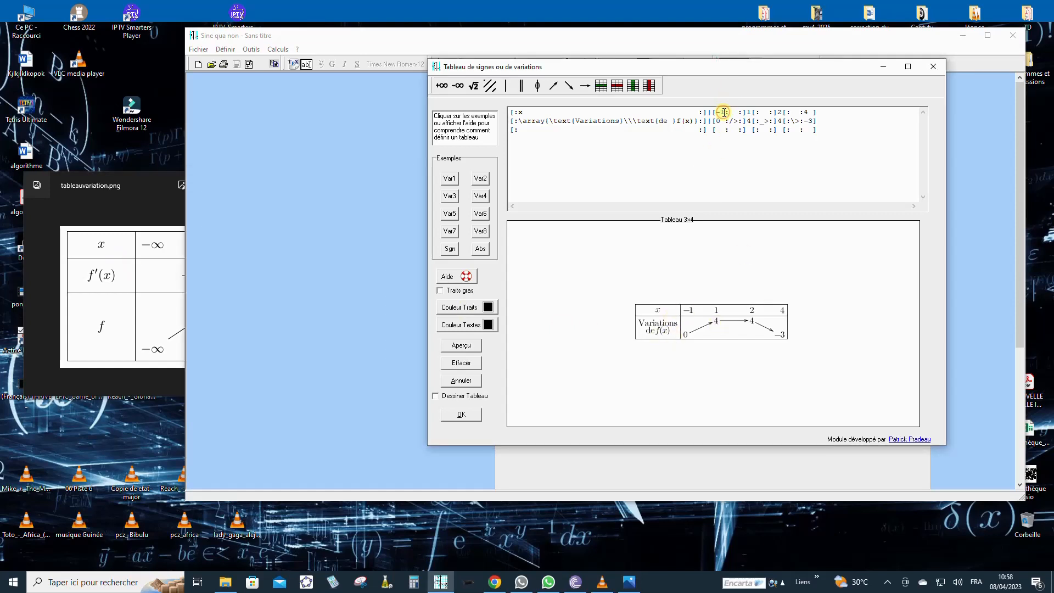
left_click_drag(724, 112, 715, 112)
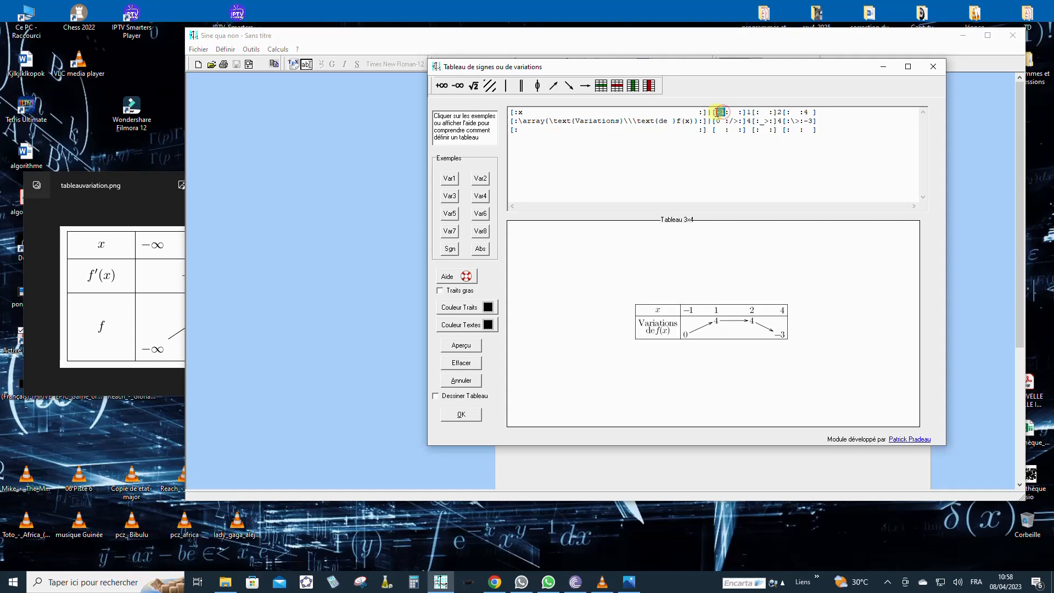
left_click(458, 87)
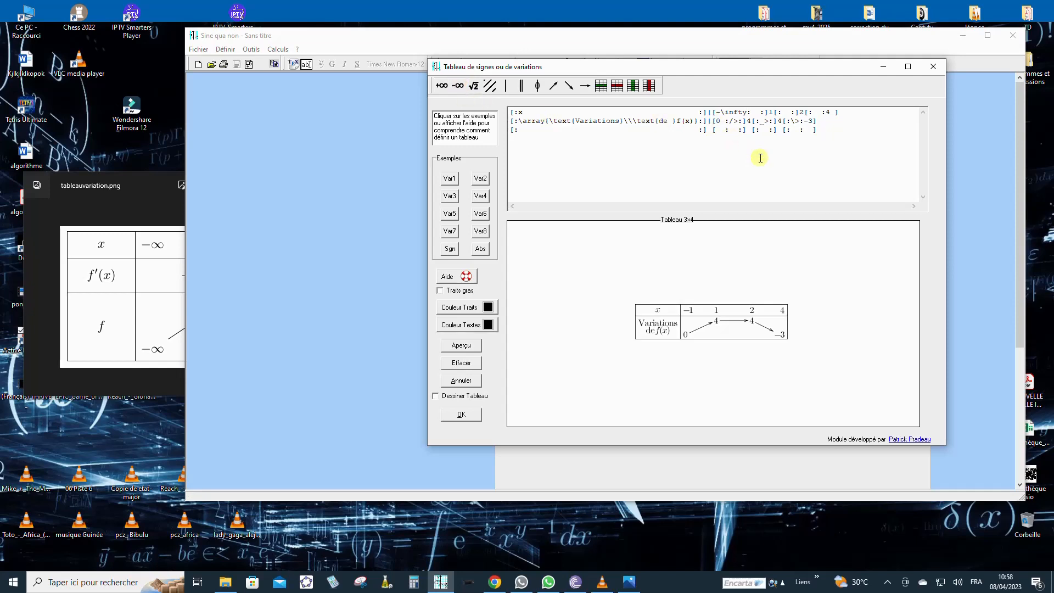
Step: Change the x value 2 to 1 in the first code line
left_click(152, 211)
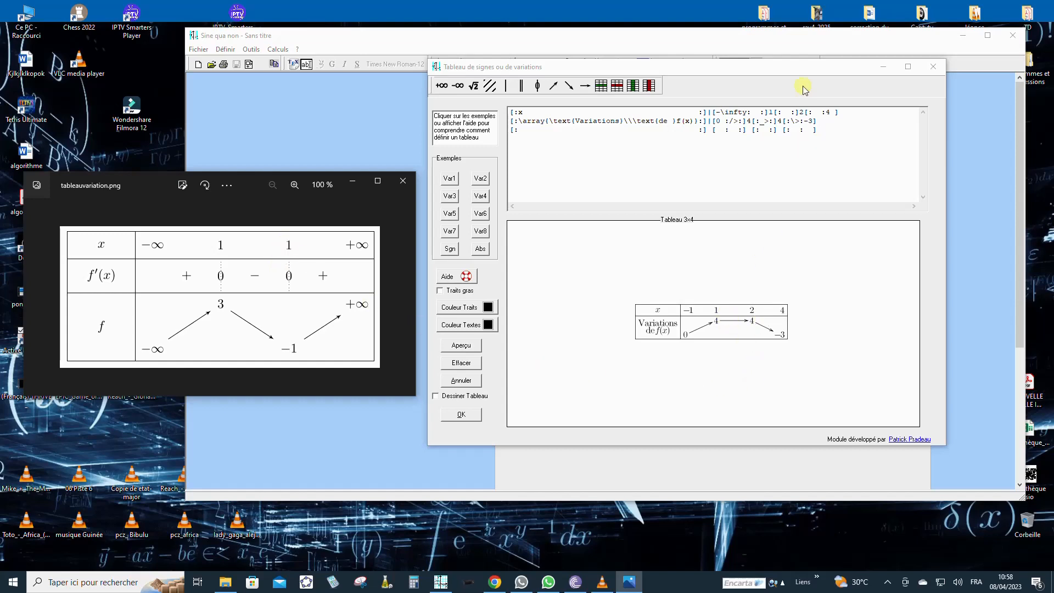
left_click(779, 68)
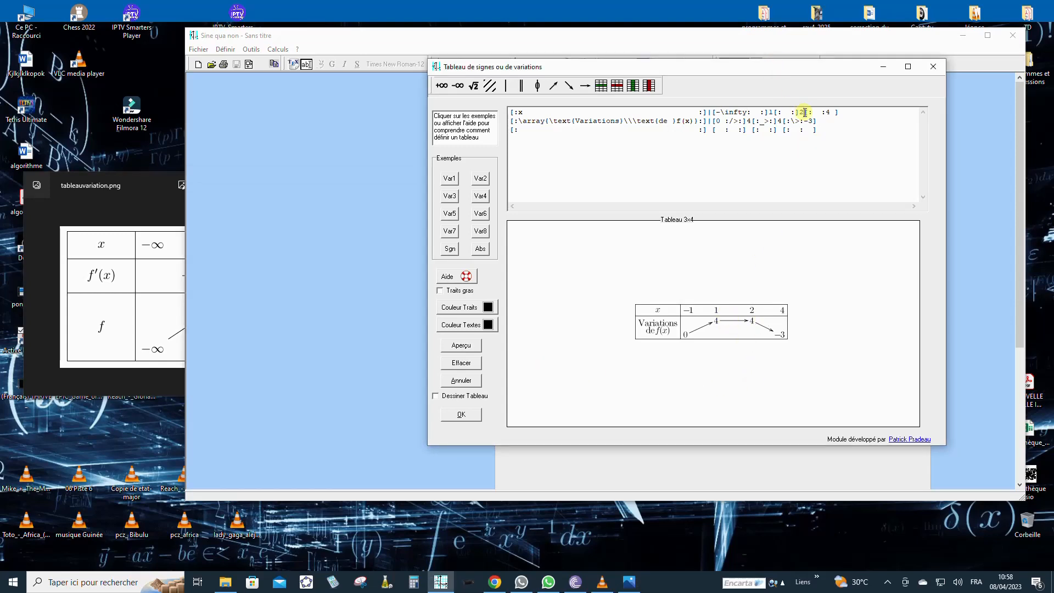
left_click_drag(804, 112, 801, 112)
key("Delete")
type("1")
Step: Replace the last x value 4 with +∞, then select row two's Variations label
left_click(156, 203)
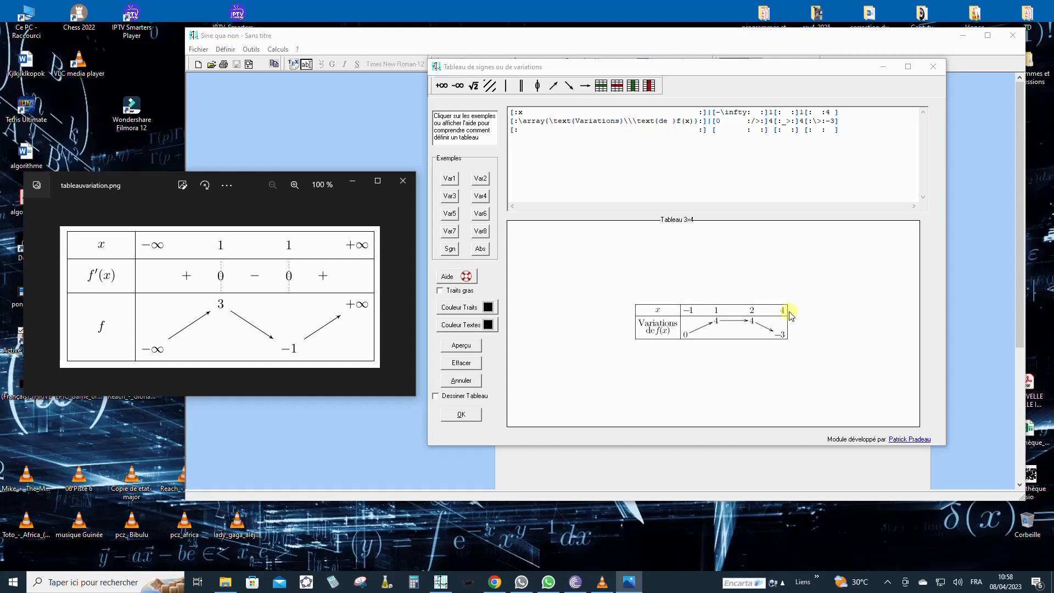
left_click(834, 72)
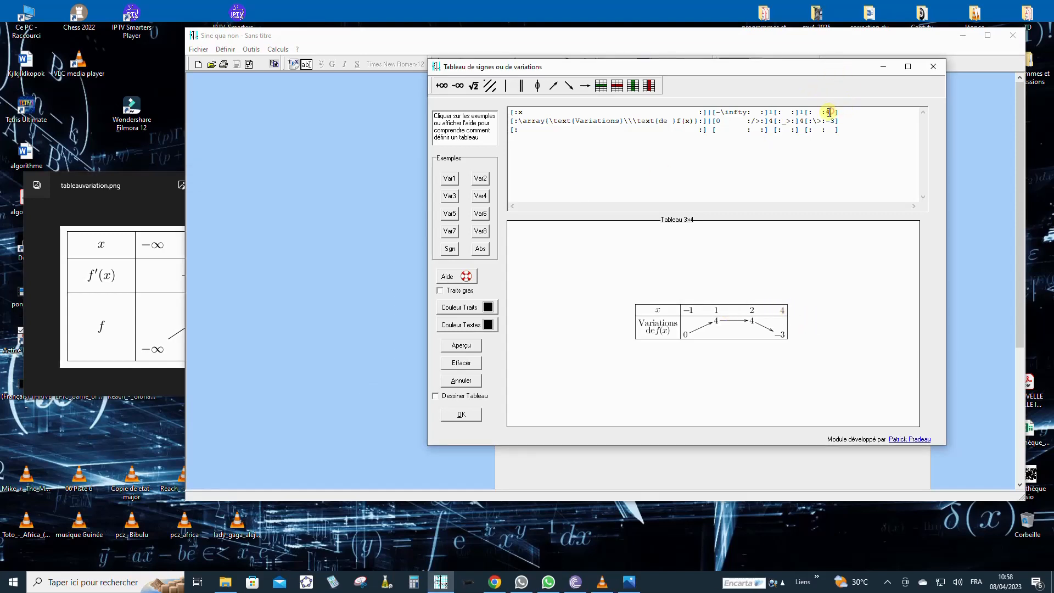
double_click(827, 112)
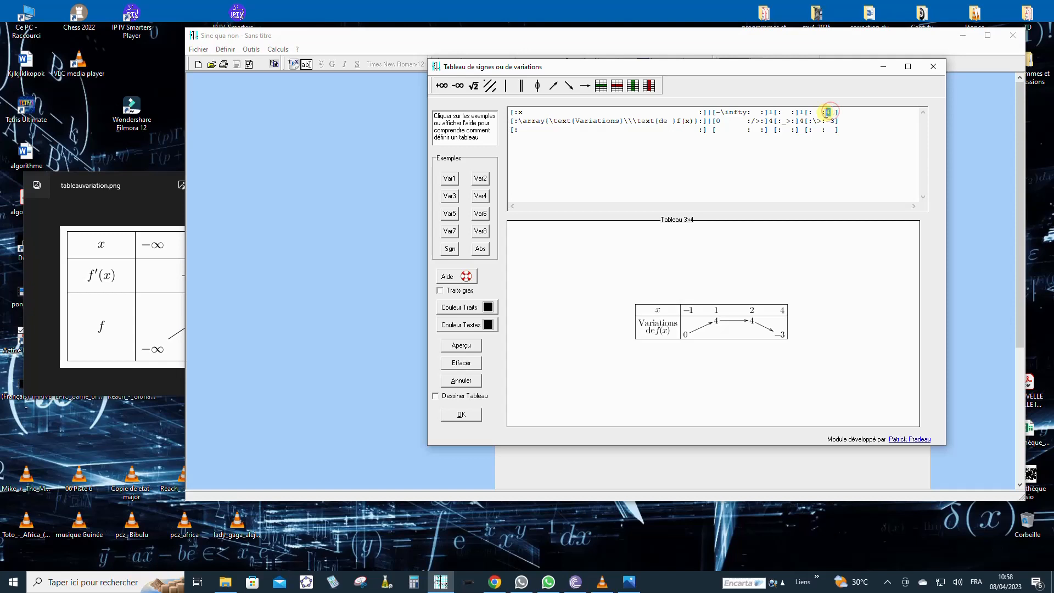
left_click(441, 86)
left_click(152, 182)
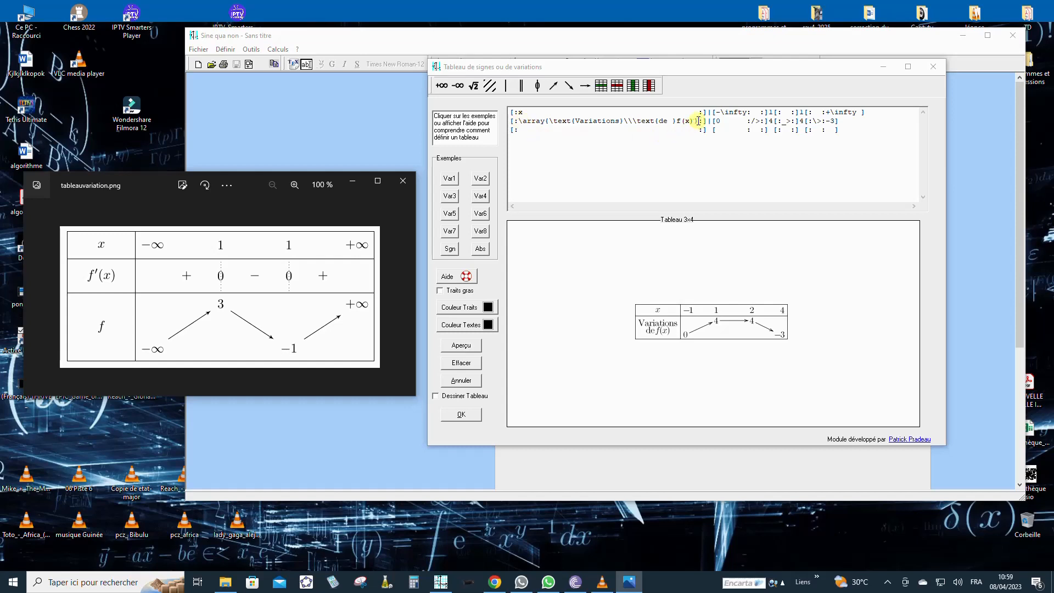
left_click_drag(698, 120, 519, 121)
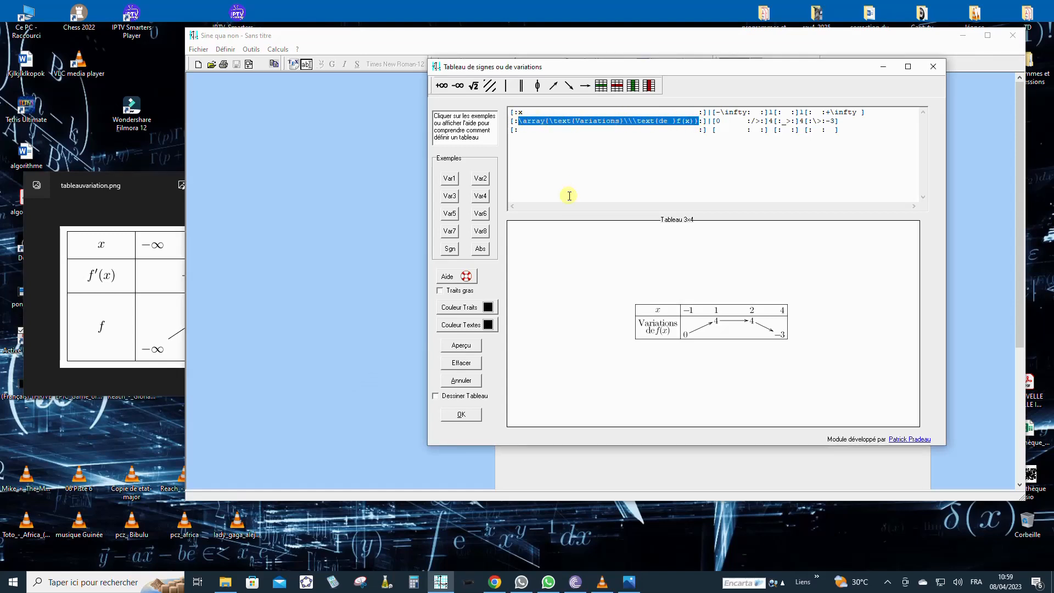
Step: Replace the selected row-two label with f'(x) and check against the reference table
key("Delete")
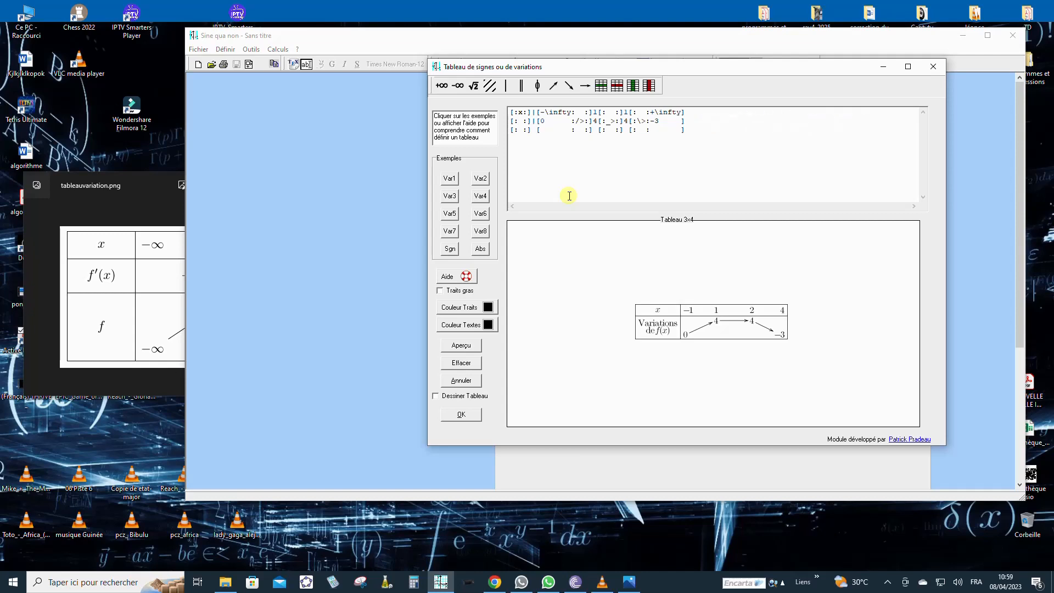
type("f'")
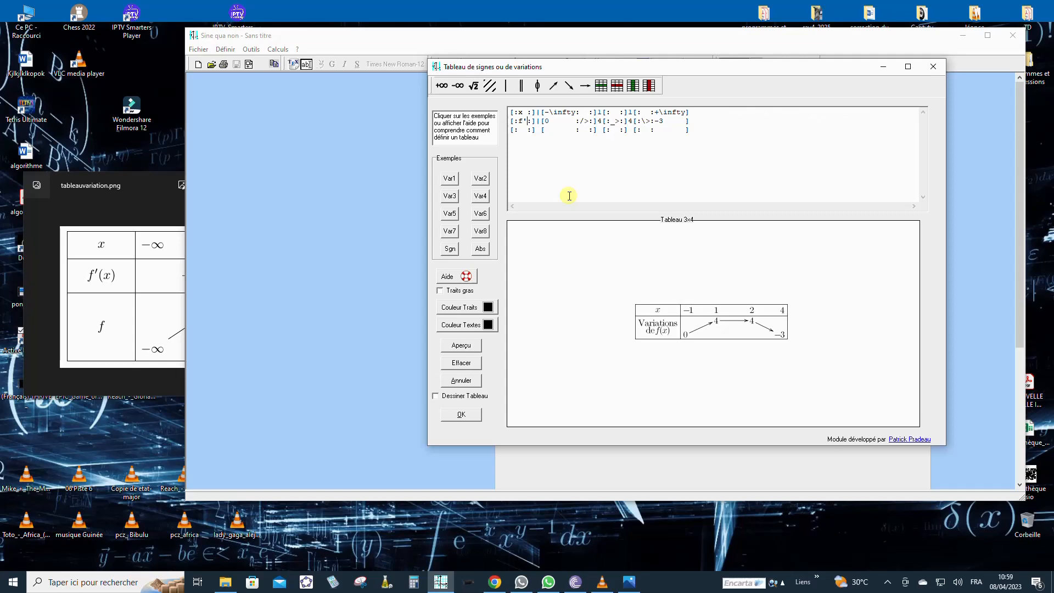
type("(x)")
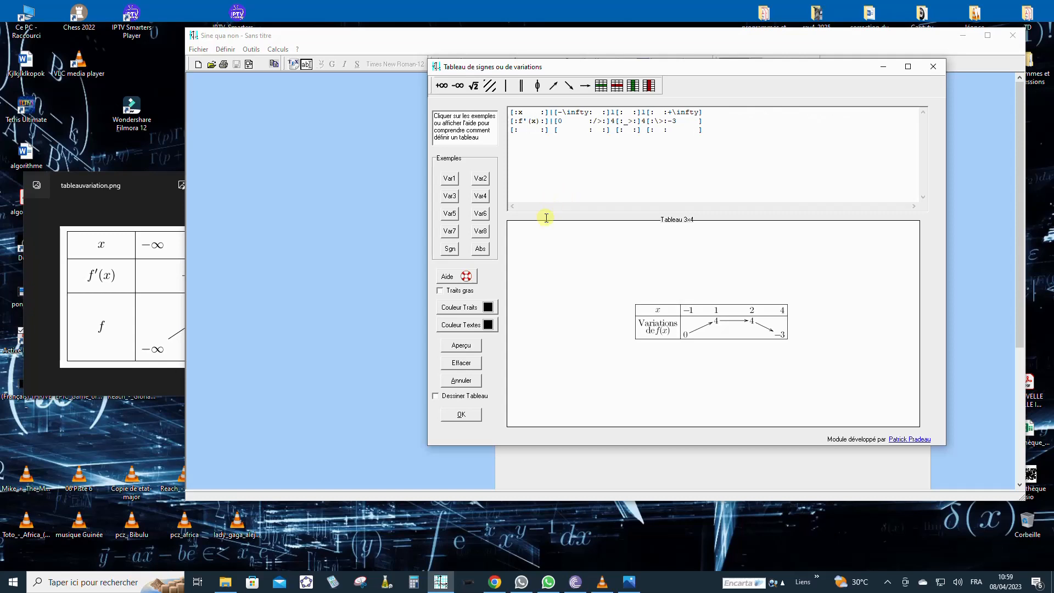
left_click(151, 186)
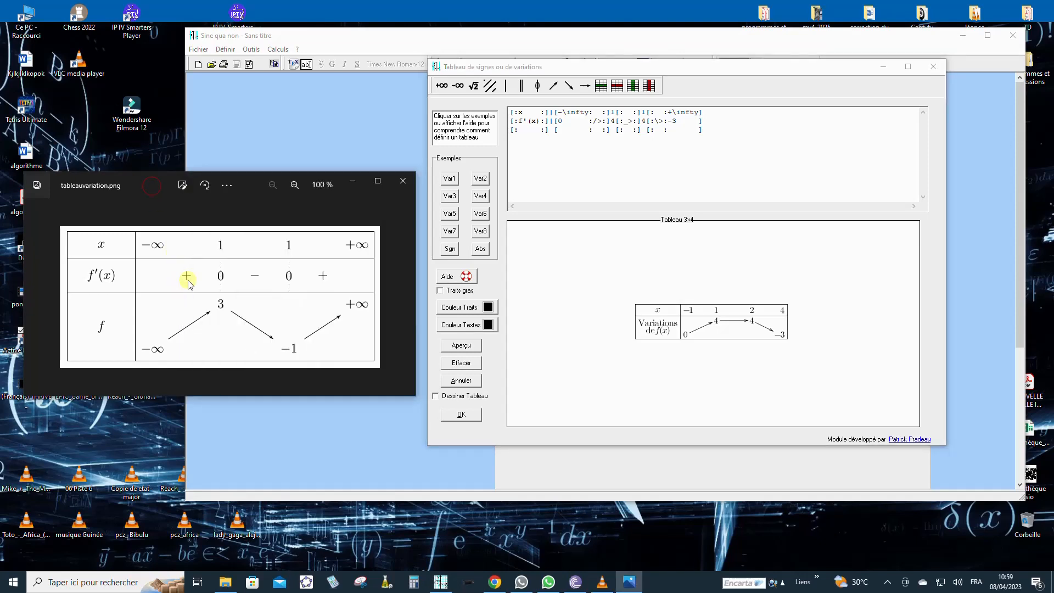
Step: Remove the leading 0 of the f'(x) row and make its first arrow a +
left_click(562, 120)
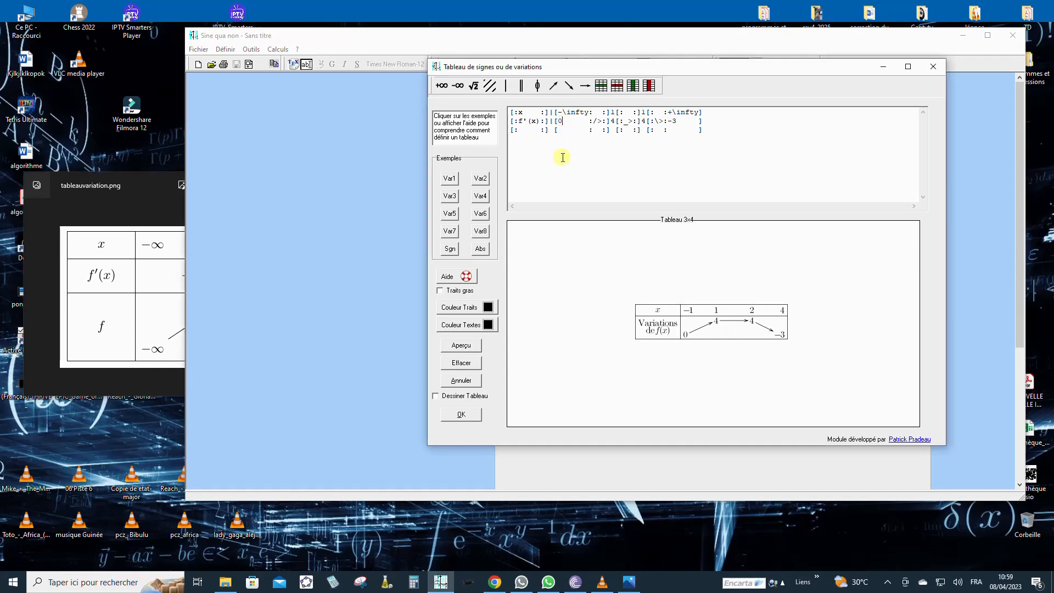
key("BackSpace")
left_click(160, 203)
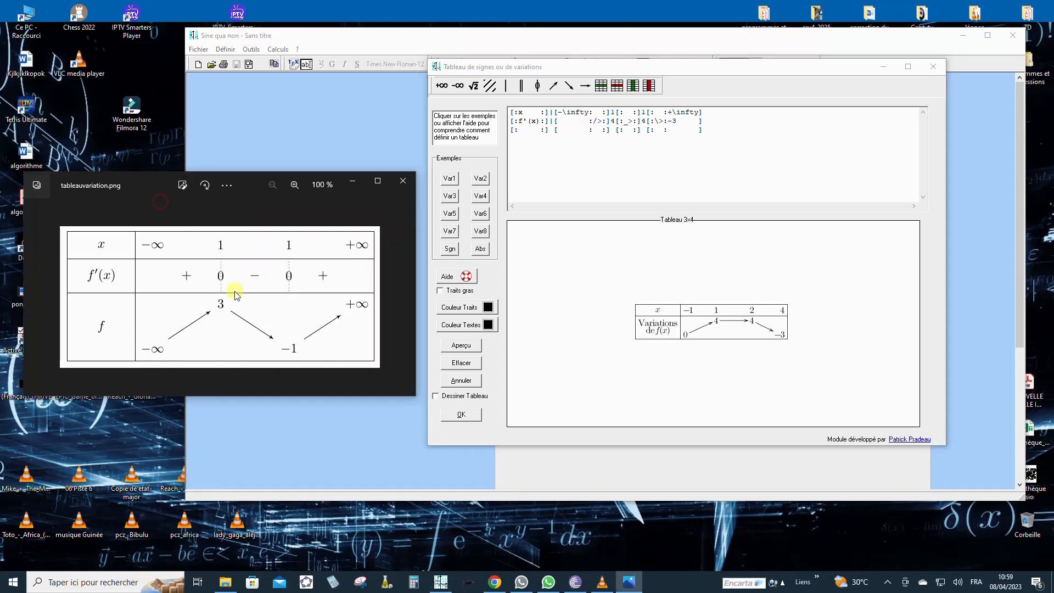
left_click(601, 120)
left_click_drag(602, 121, 594, 121)
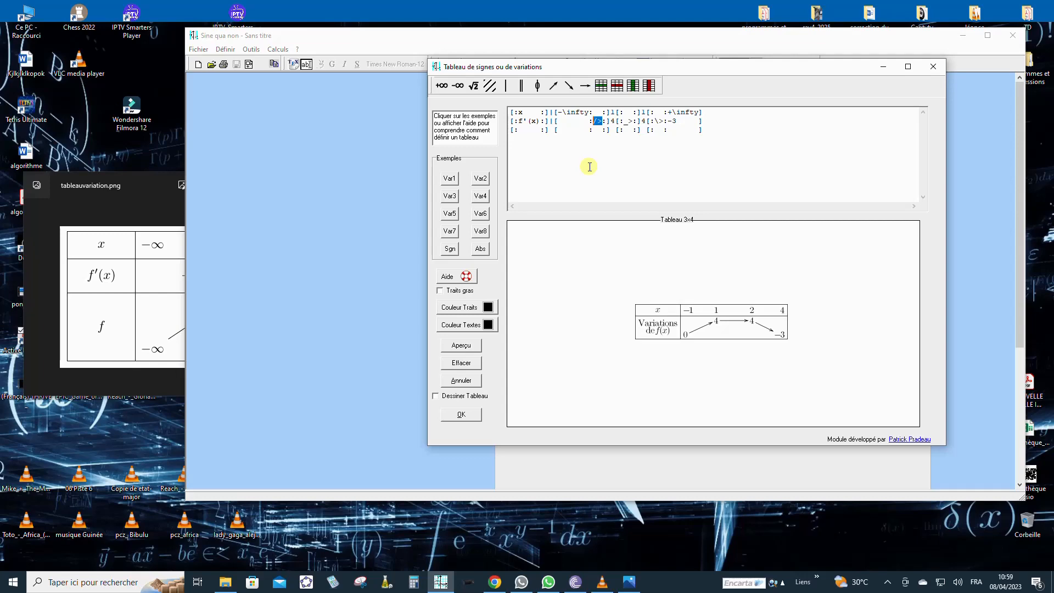
type("+")
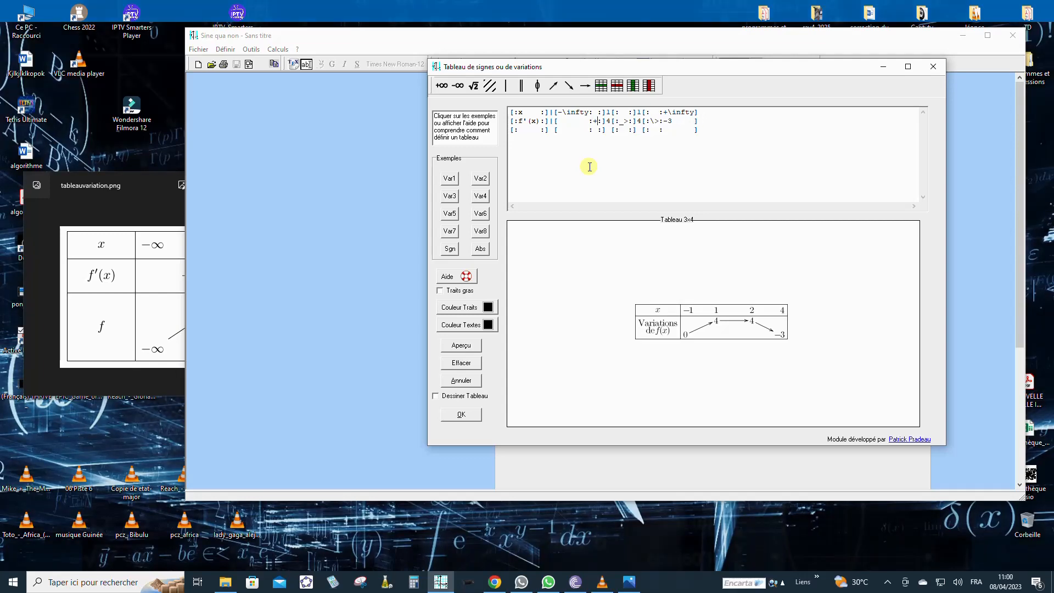
left_click(154, 204)
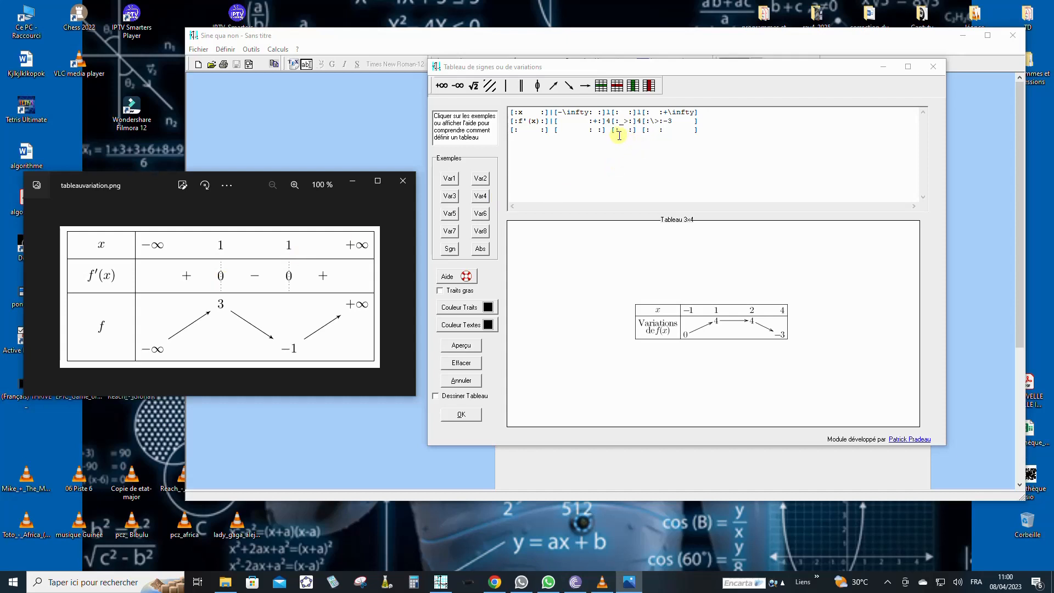
Step: Turn both 4s in the f'(x) row into zeros barred with a vertical line
left_click(610, 121)
double_click(609, 120)
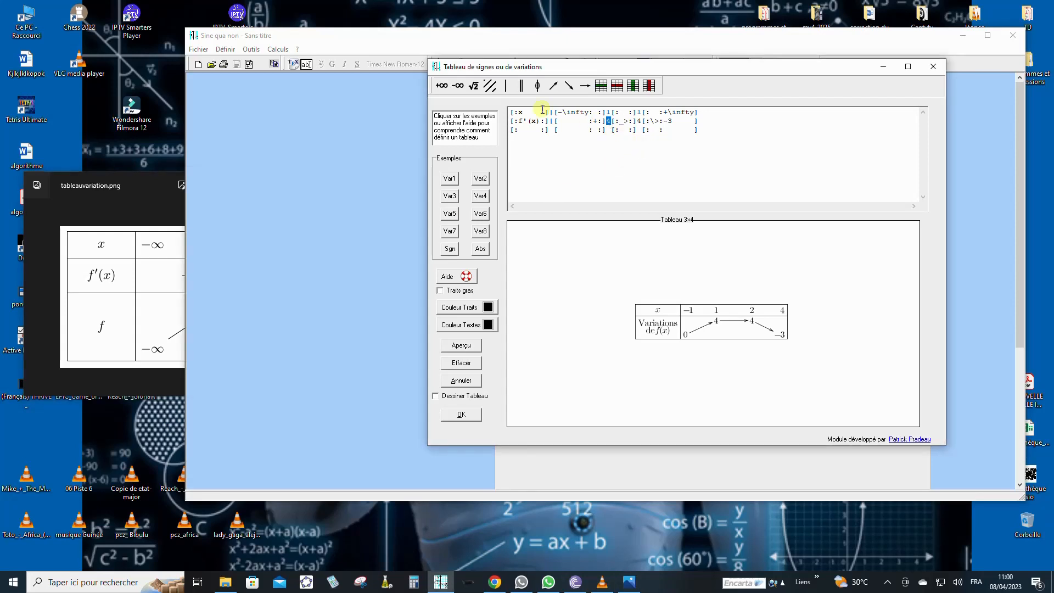
left_click(538, 86)
left_click(158, 188)
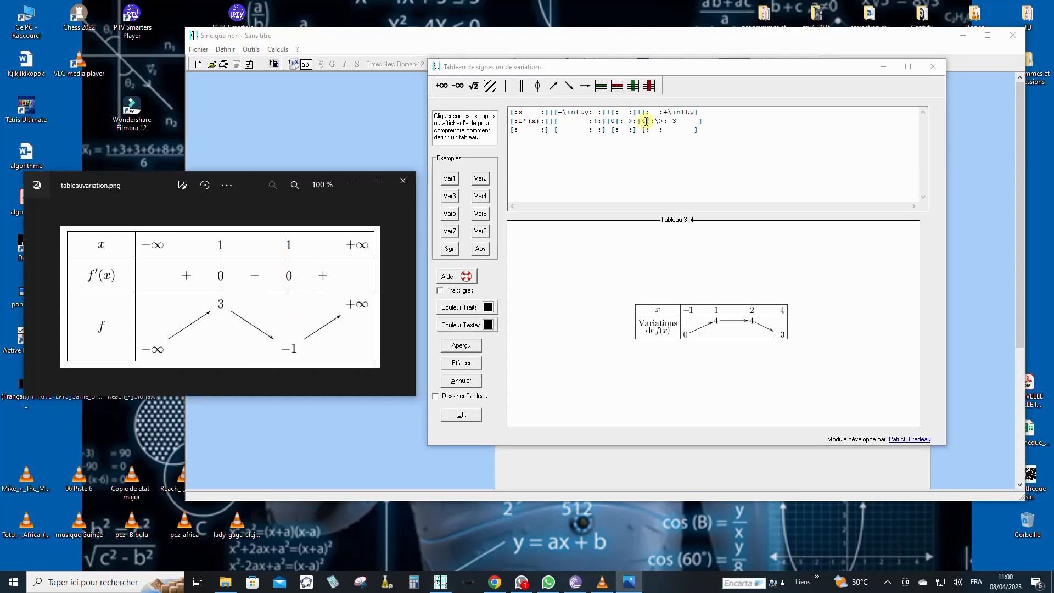
left_click_drag(647, 121, 643, 121)
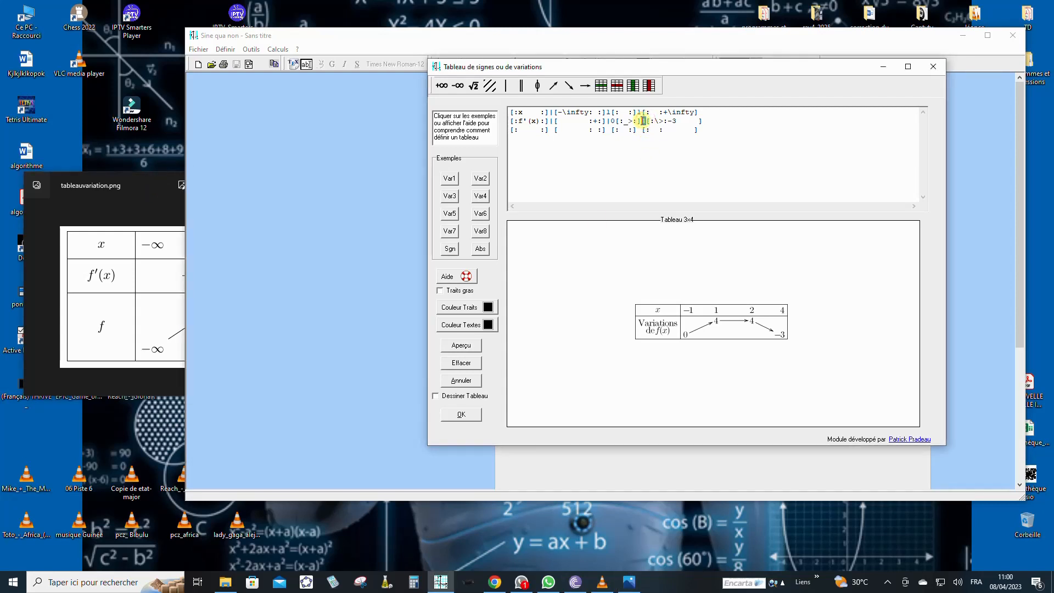
left_click(537, 86)
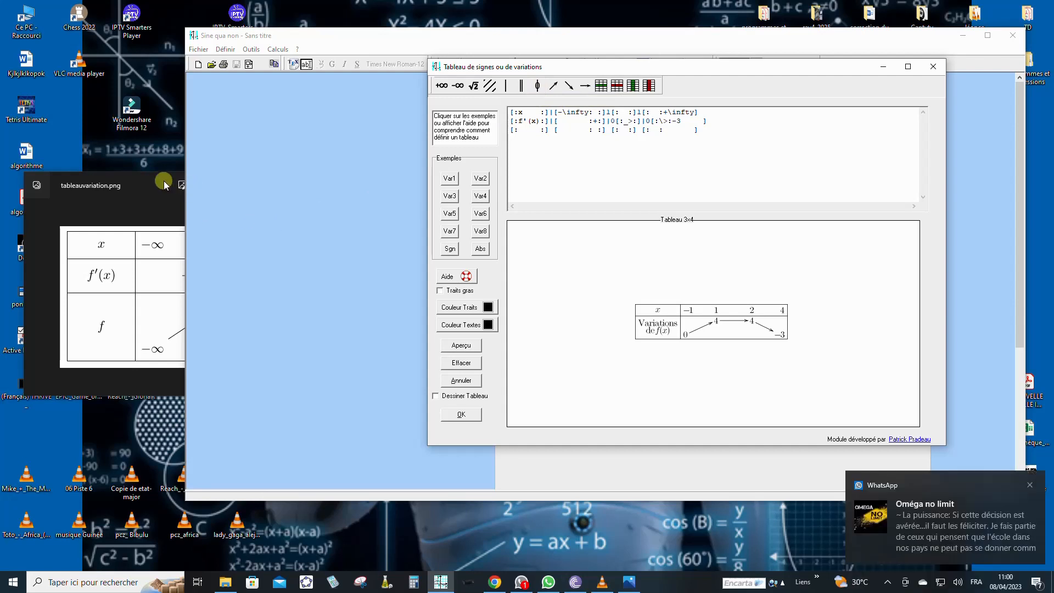
left_click(180, 241)
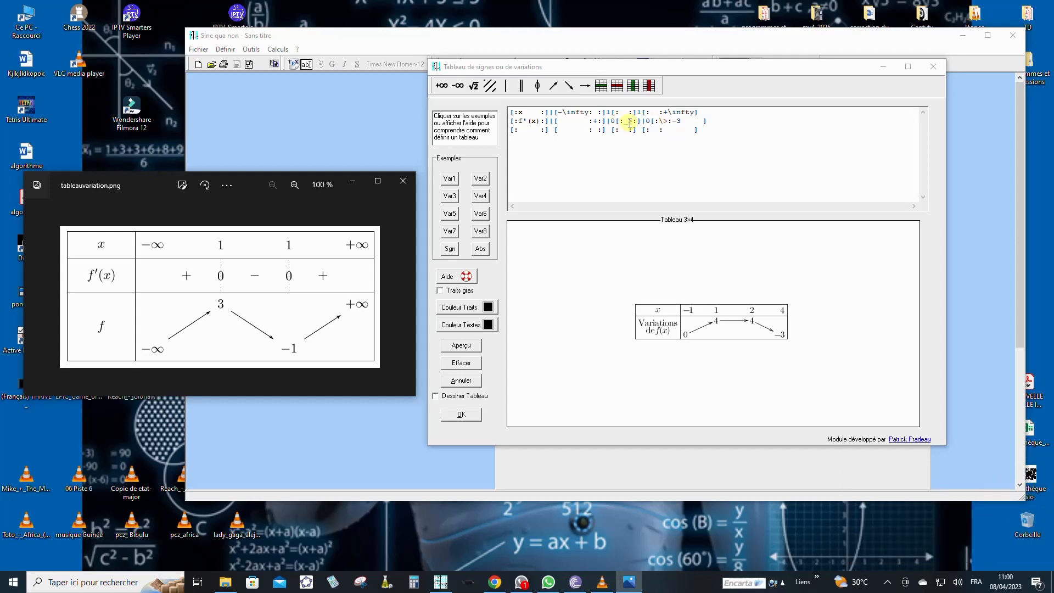
Step: Replace the middle and last arrow codes in the f'(x) row with + signs
left_click_drag(633, 122, 625, 121)
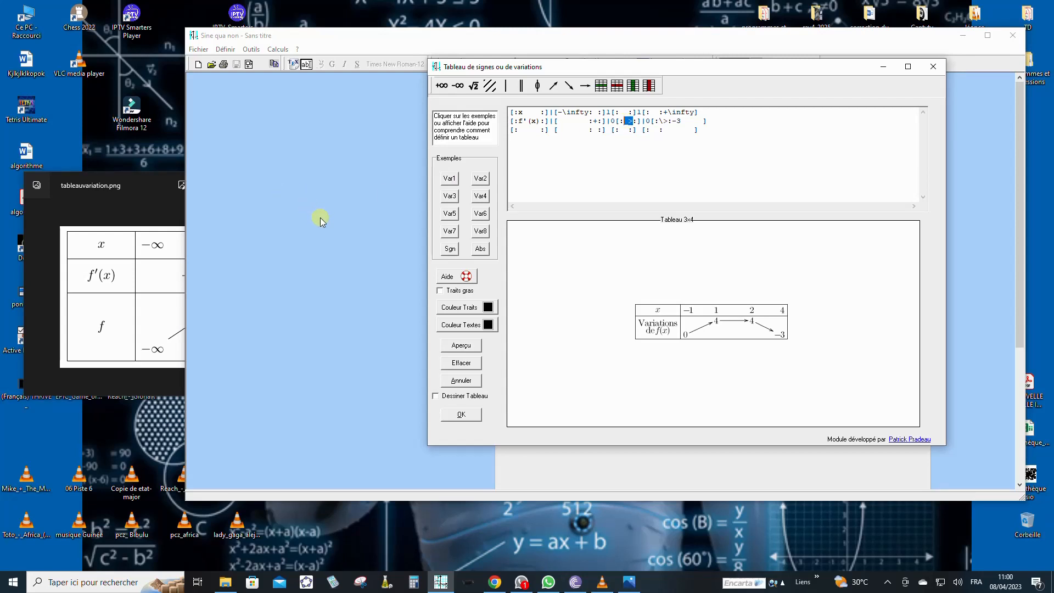
type("+")
left_click(148, 186)
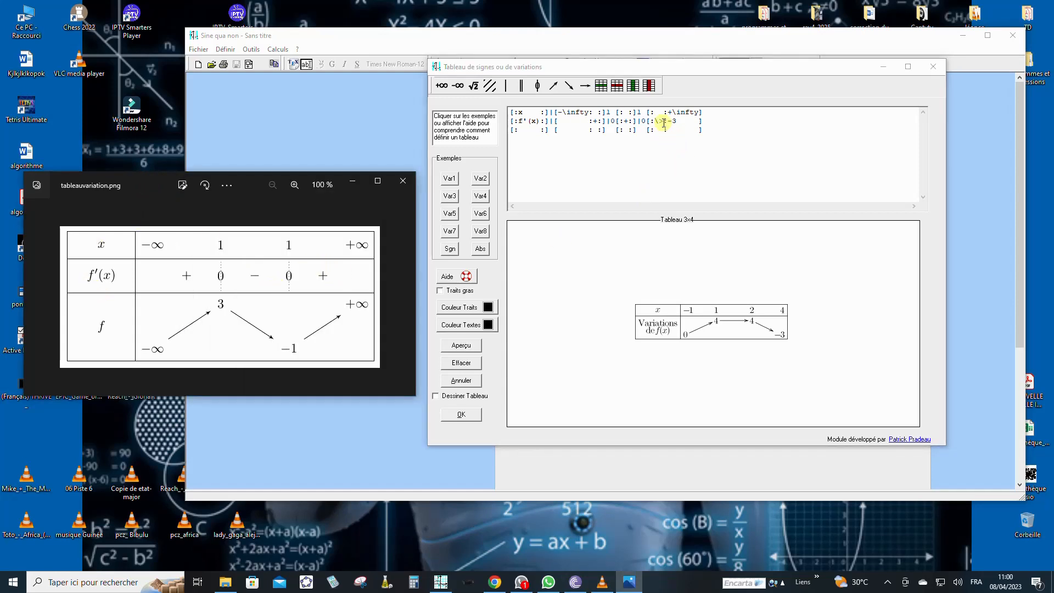
left_click_drag(663, 123, 656, 122)
key("Delete")
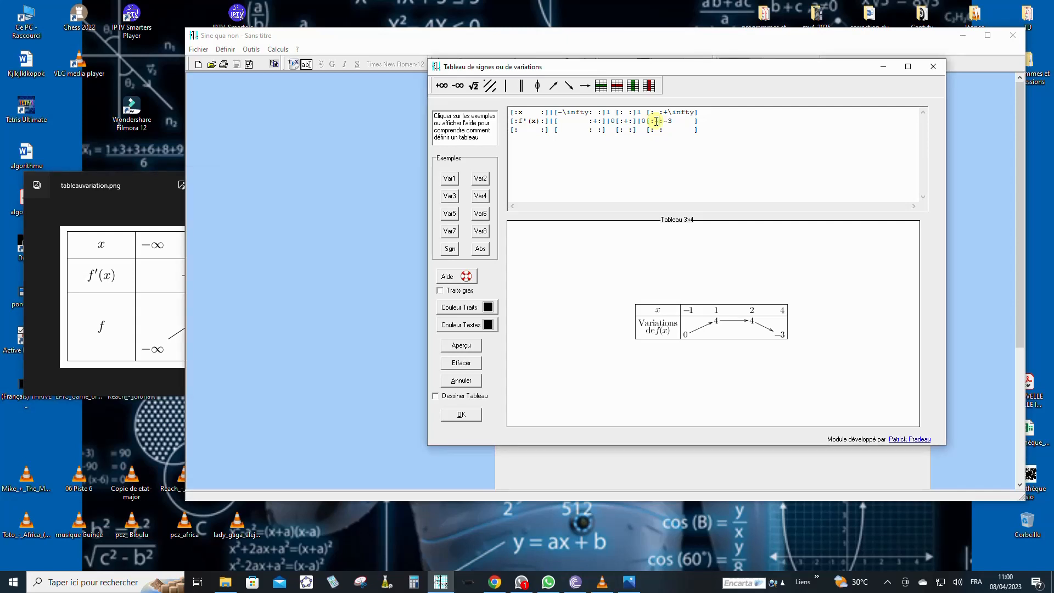
type("+")
Step: Make the middle f'(x) sign − and delete the leftover −3
left_click_drag(629, 120, 624, 118)
type("-")
left_click_drag(673, 120, 664, 122)
key("BackSpace")
Step: Label the third row f(x) and add a vertical rule after the label
left_click(523, 131)
type("f(")
key("BackSpace")
type("x")
key("Right")
type(")")
left_click(549, 131)
left_click(506, 86)
left_click(149, 184)
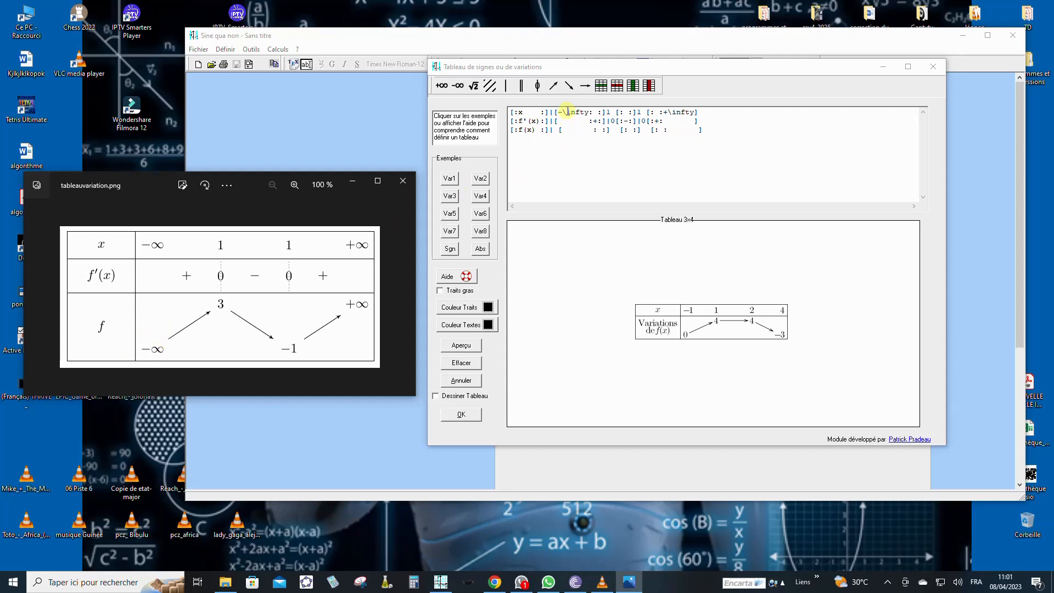
Step: Start the f(x) row with −∞, an increasing arrow, and the value 3
left_click(562, 130)
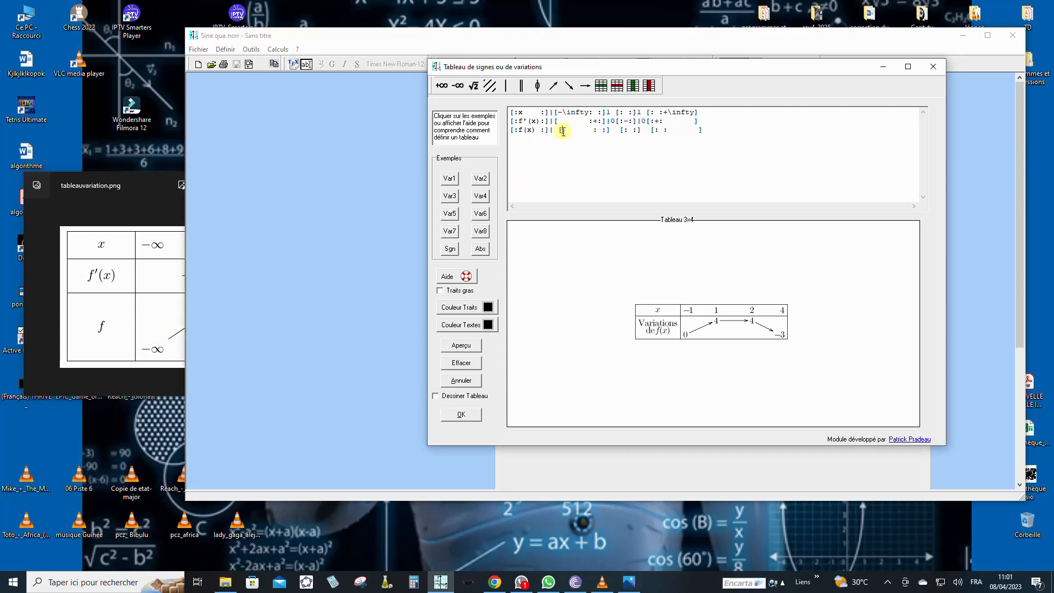
left_click(458, 86)
left_click(158, 190)
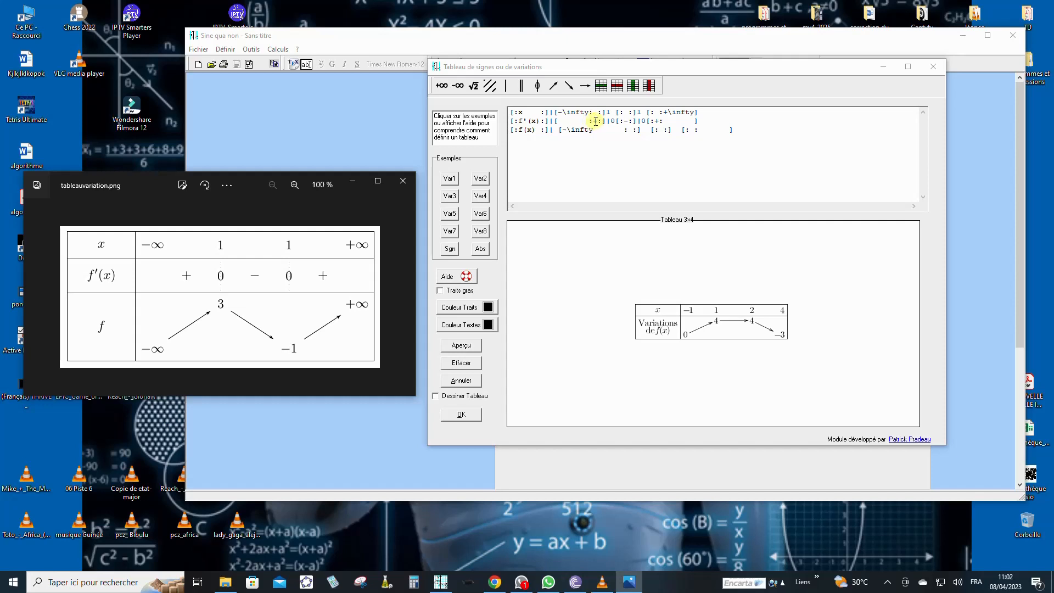
left_click(628, 130)
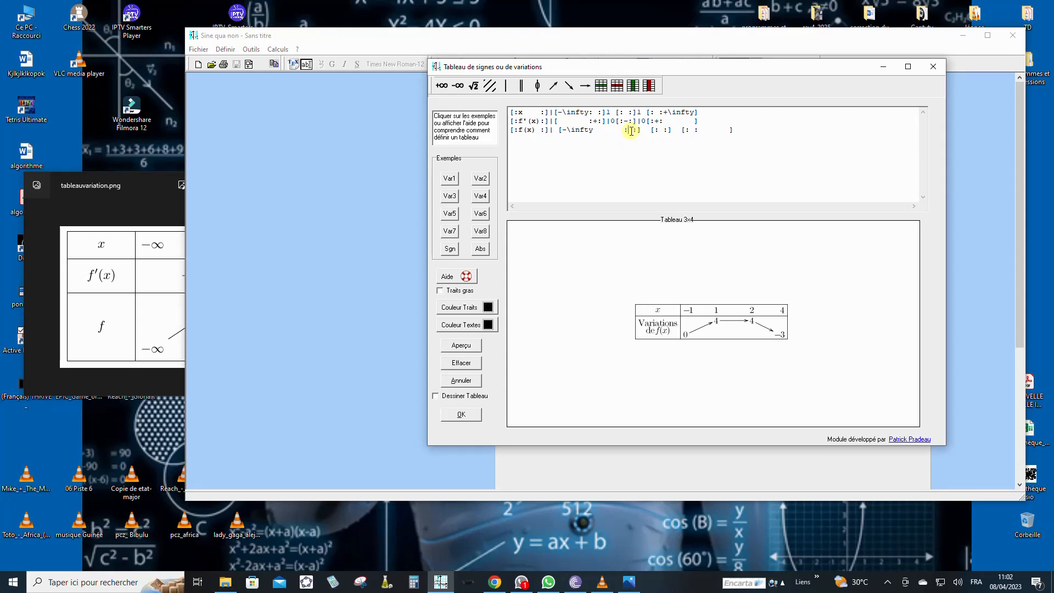
left_click(554, 86)
left_click(154, 187)
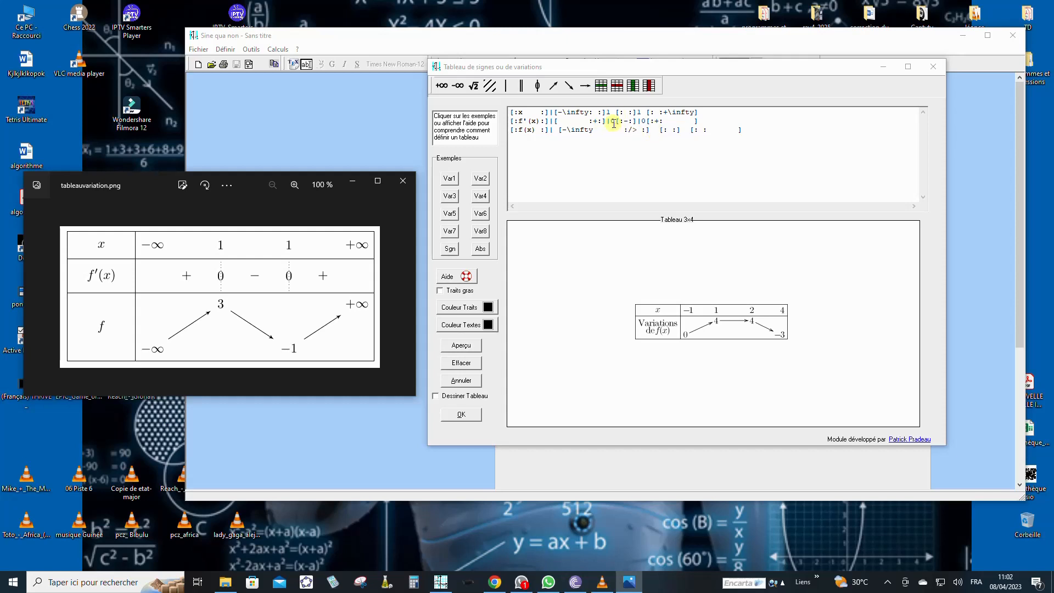
left_click(653, 132)
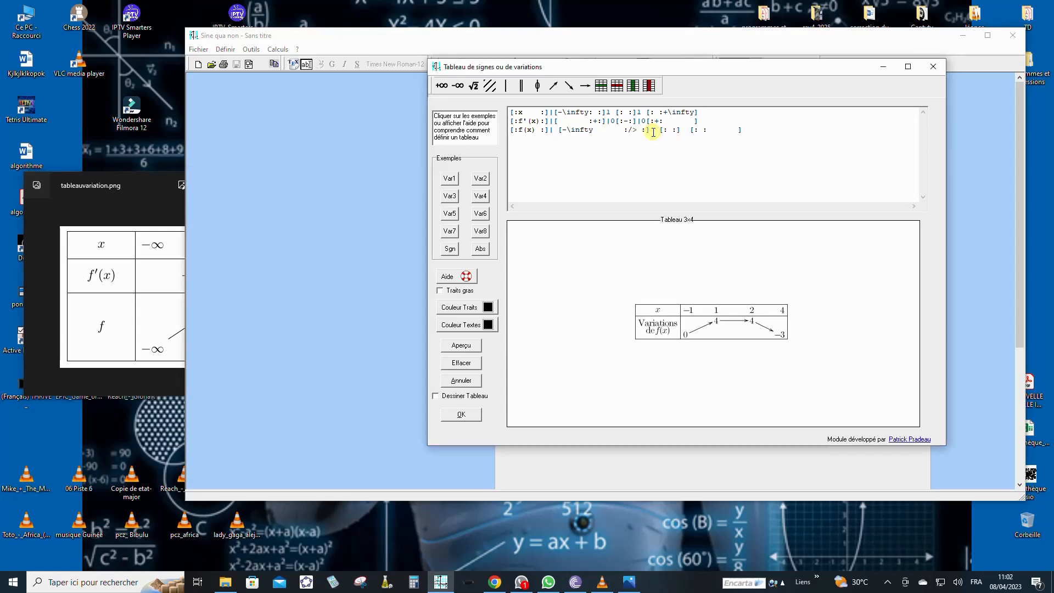
type("3")
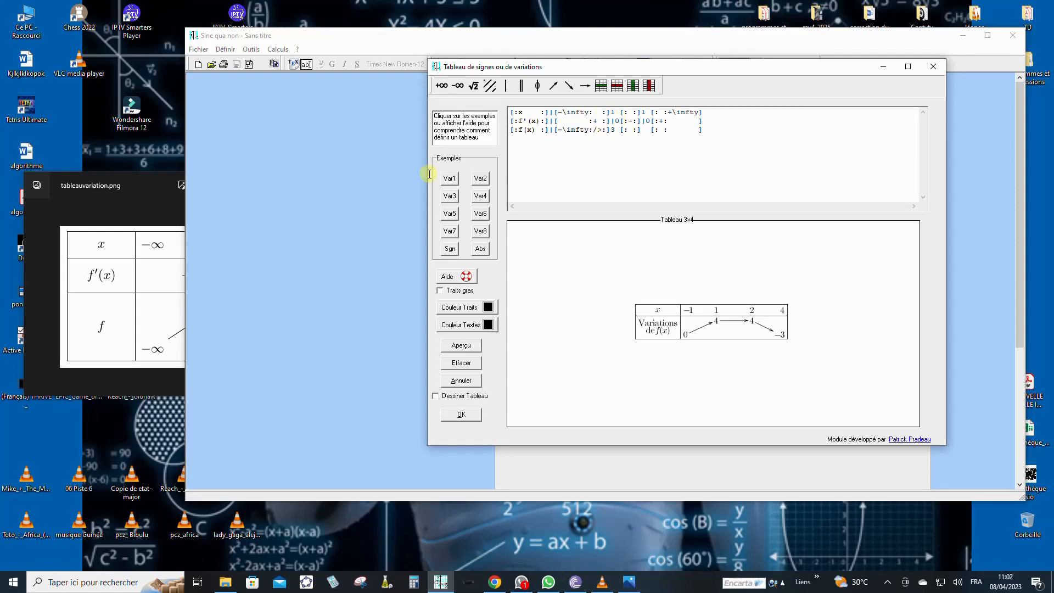
left_click(157, 182)
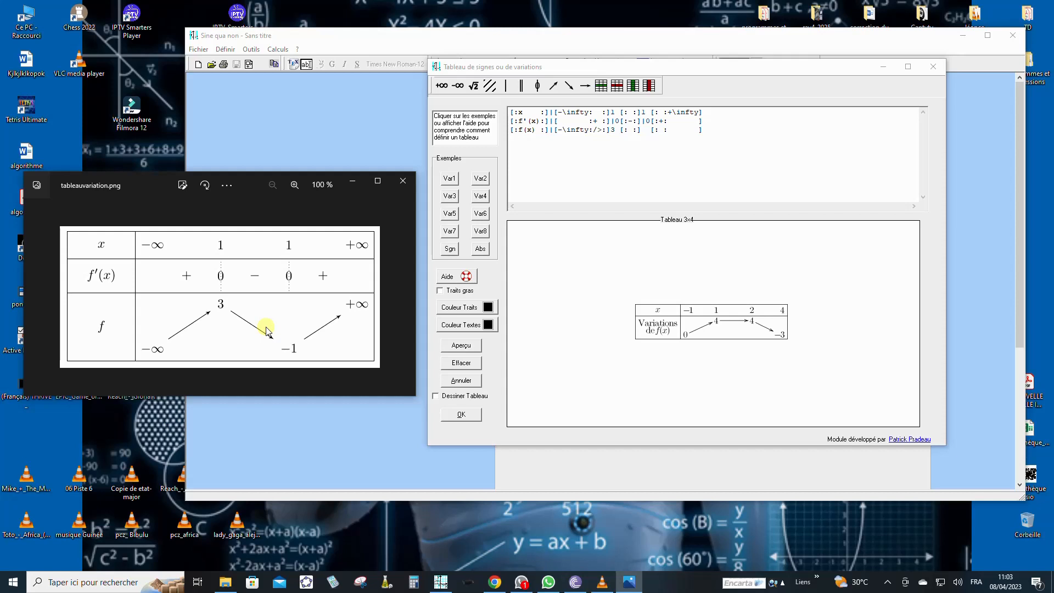
Step: Add a falling arrow after 3 in the f(x) row, followed by the value −1
left_click(631, 130)
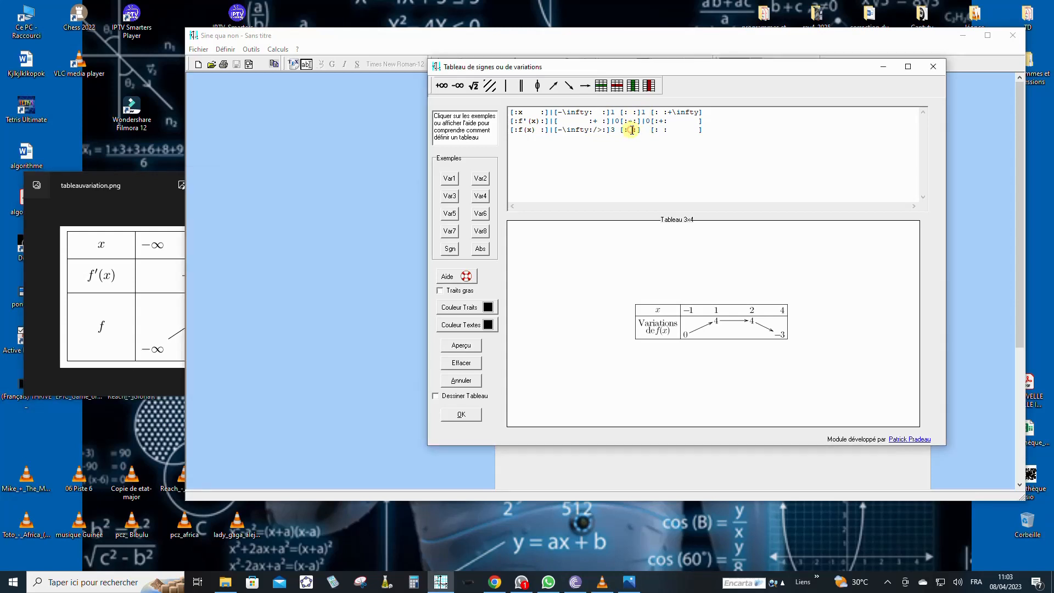
left_click(570, 88)
left_click(157, 182)
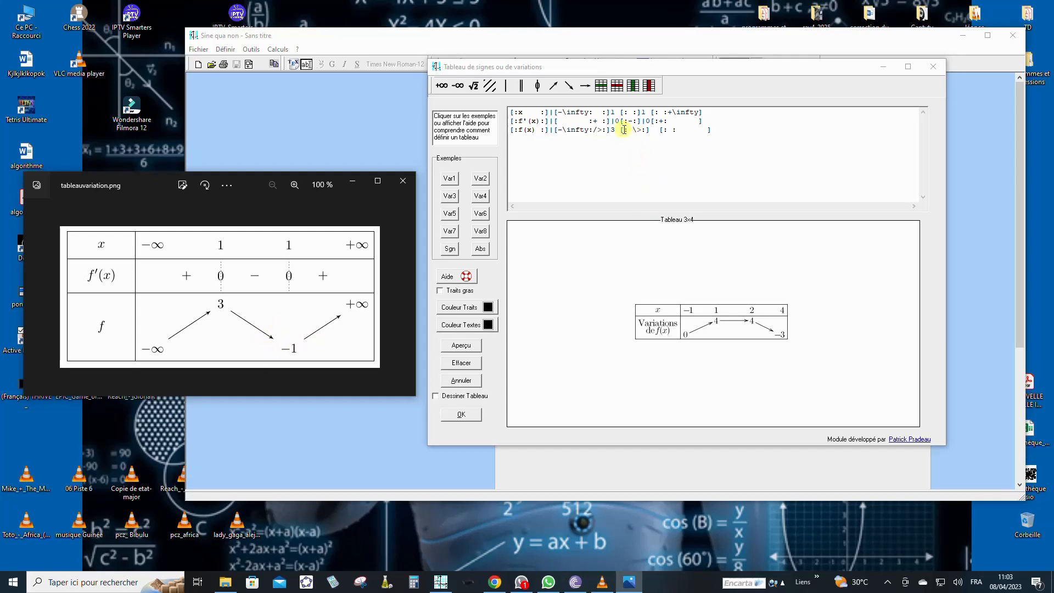
left_click(644, 112)
left_click(654, 130)
left_click(655, 130)
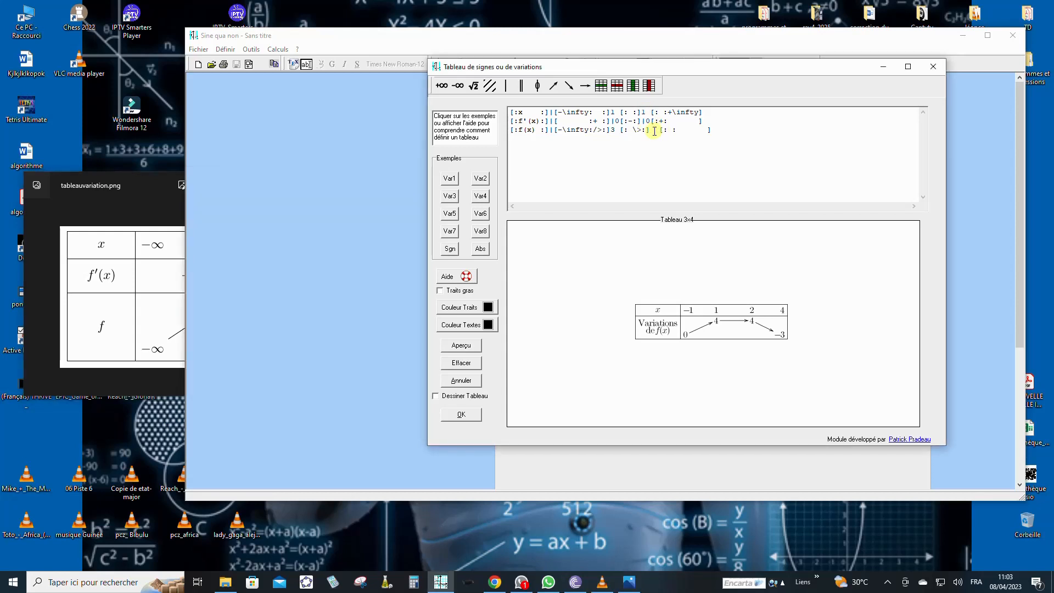
type("-1")
key("BackSpace")
left_click(157, 180)
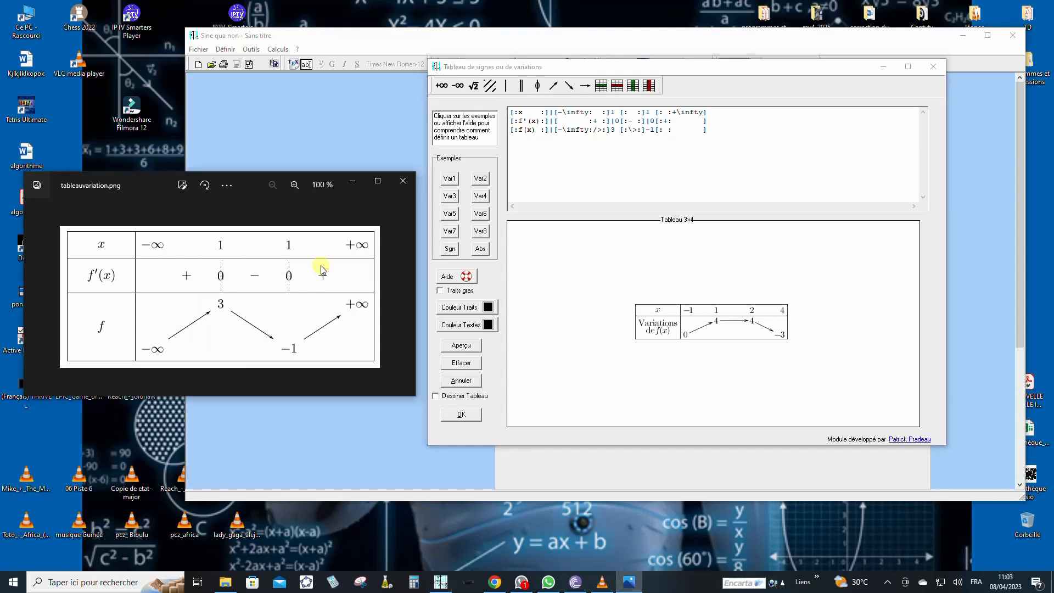
Step: End the f(x) row with a rising arrow to +∞, checking against the reference image
left_click(666, 130)
left_click(553, 85)
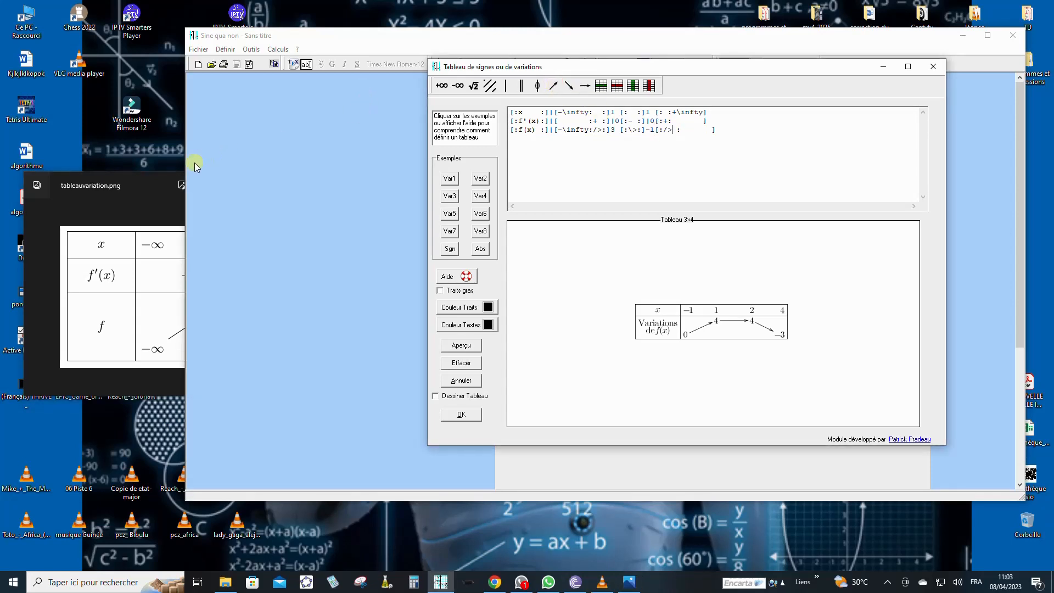
left_click(157, 176)
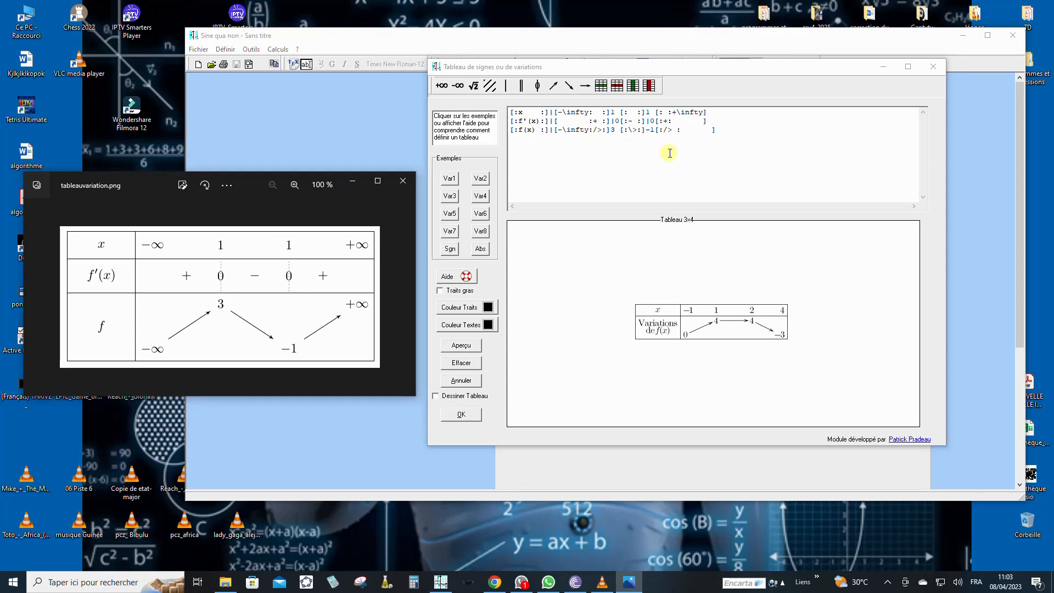
left_click(707, 129)
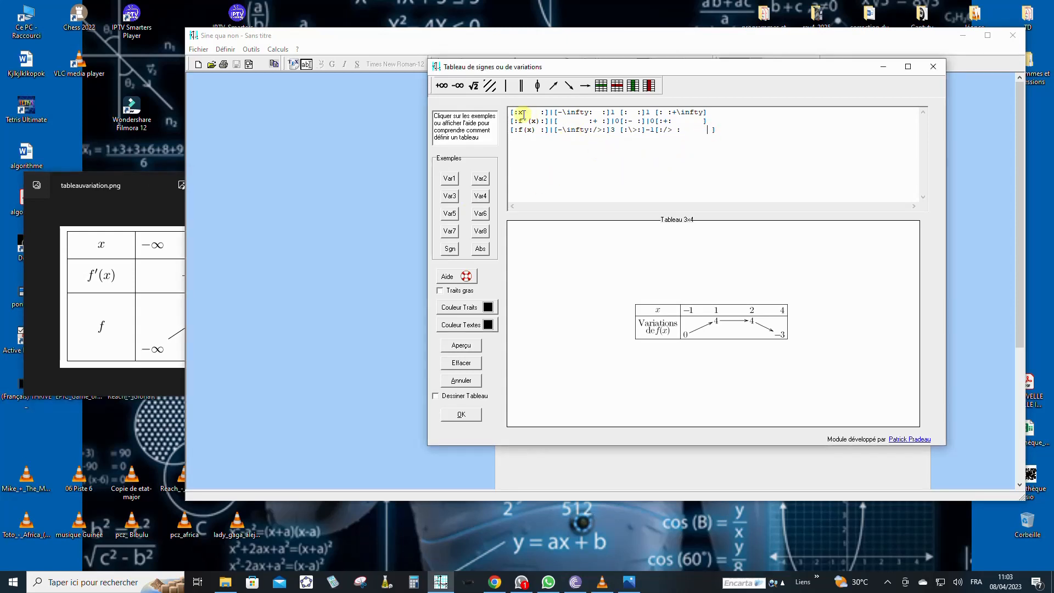
left_click(441, 86)
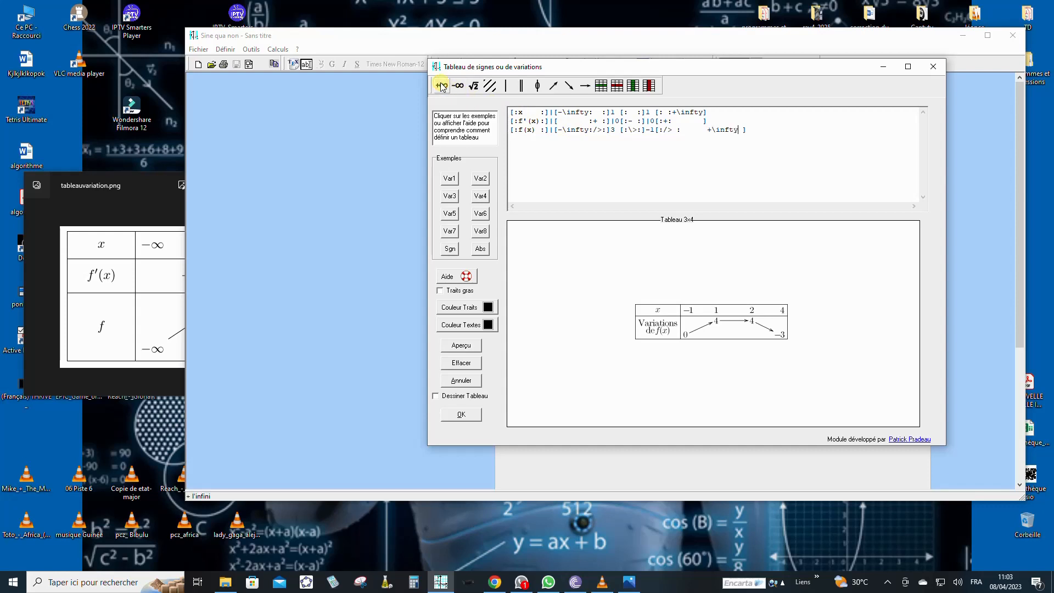
left_click(149, 192)
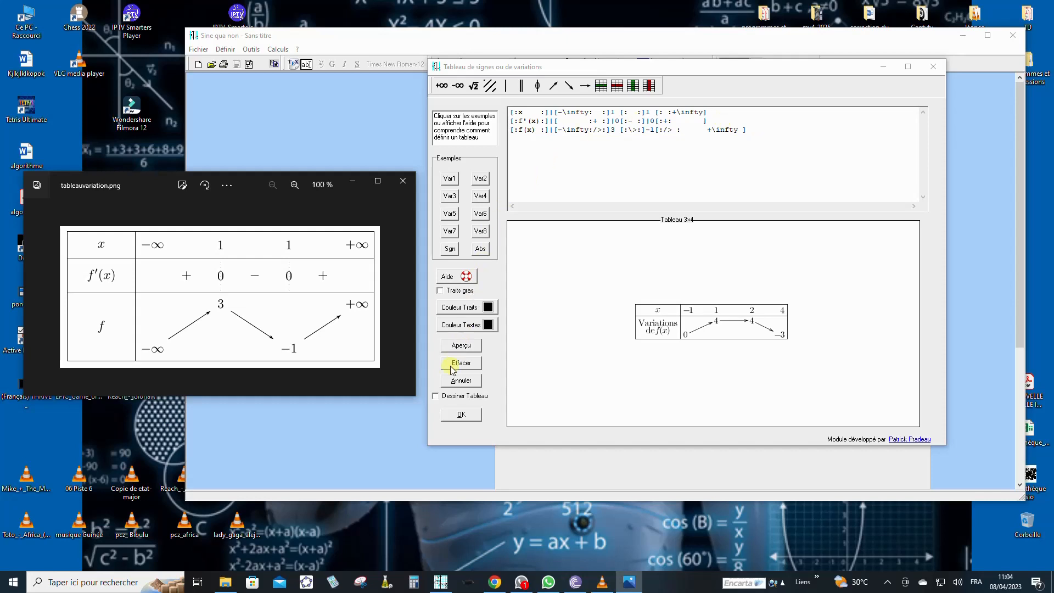
Step: Enable Dessiner Tableau and preview the table, comparing it with the reference image beside it
left_click(437, 397)
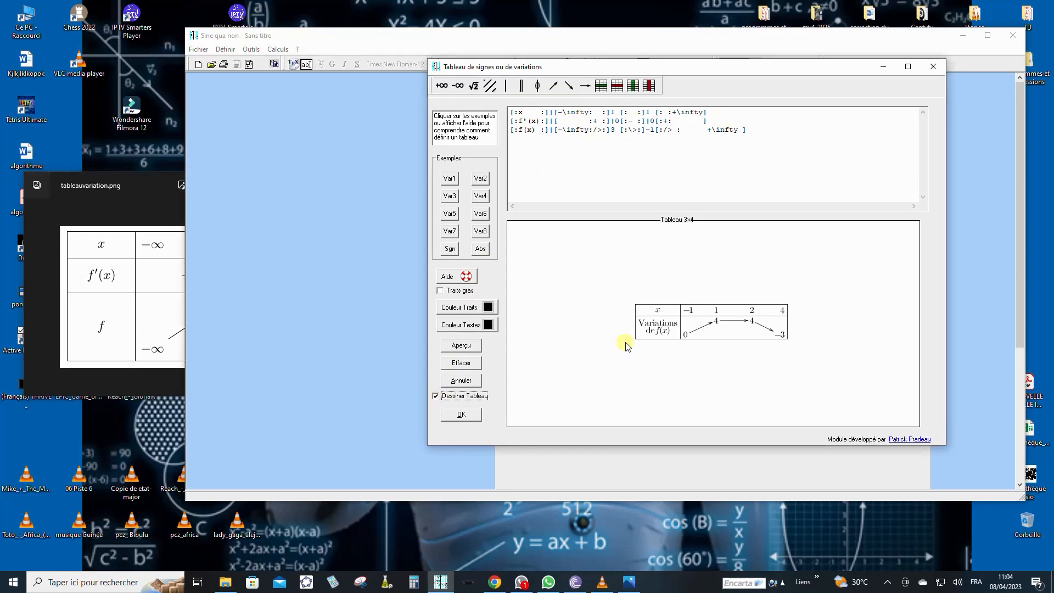
left_click(461, 346)
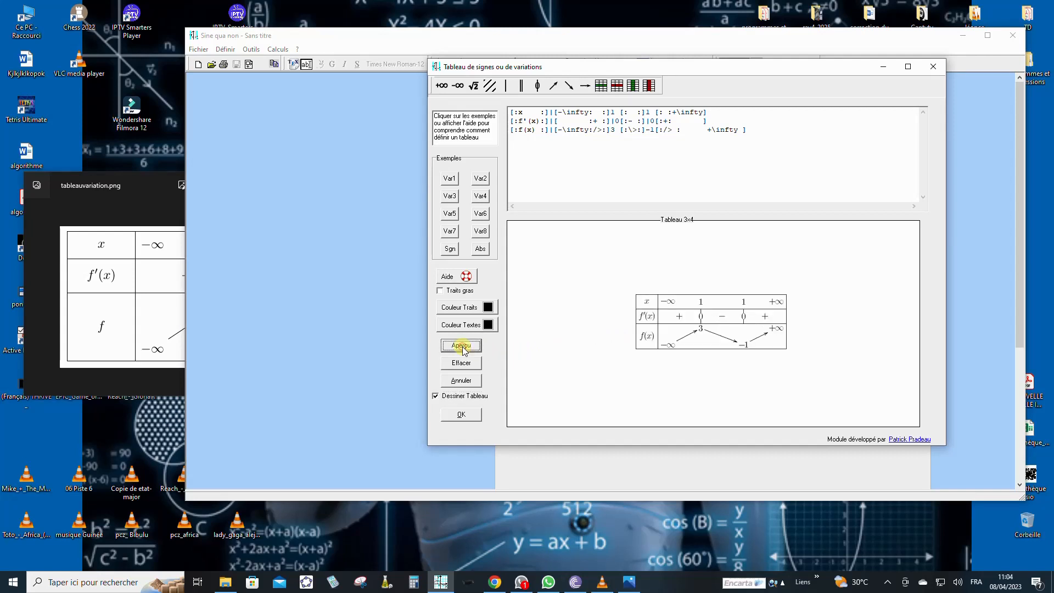
left_click(139, 183)
left_click_drag(149, 186, 328, 219)
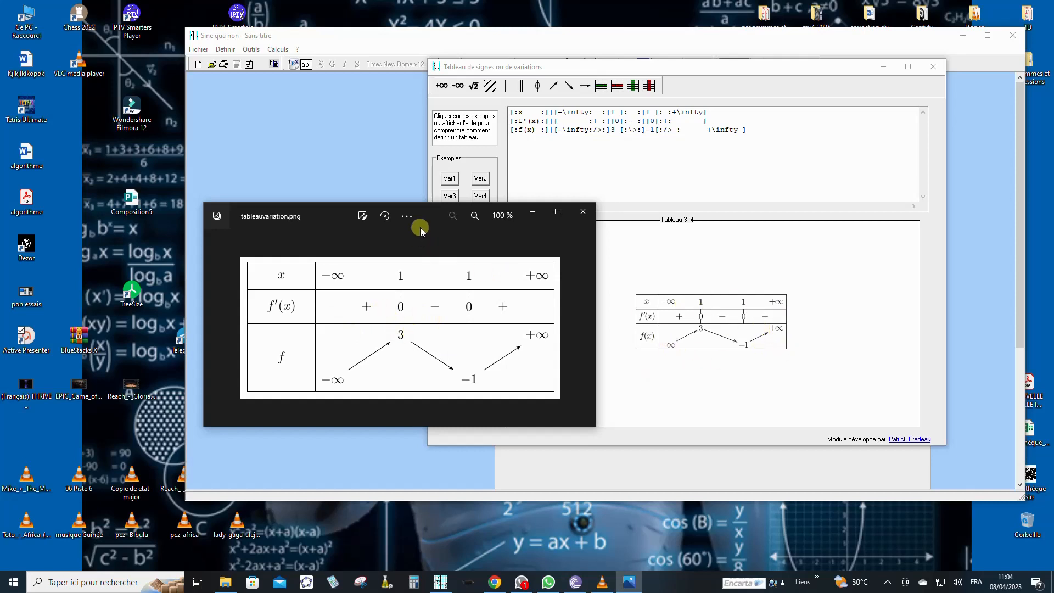
left_click_drag(423, 209, 247, 206)
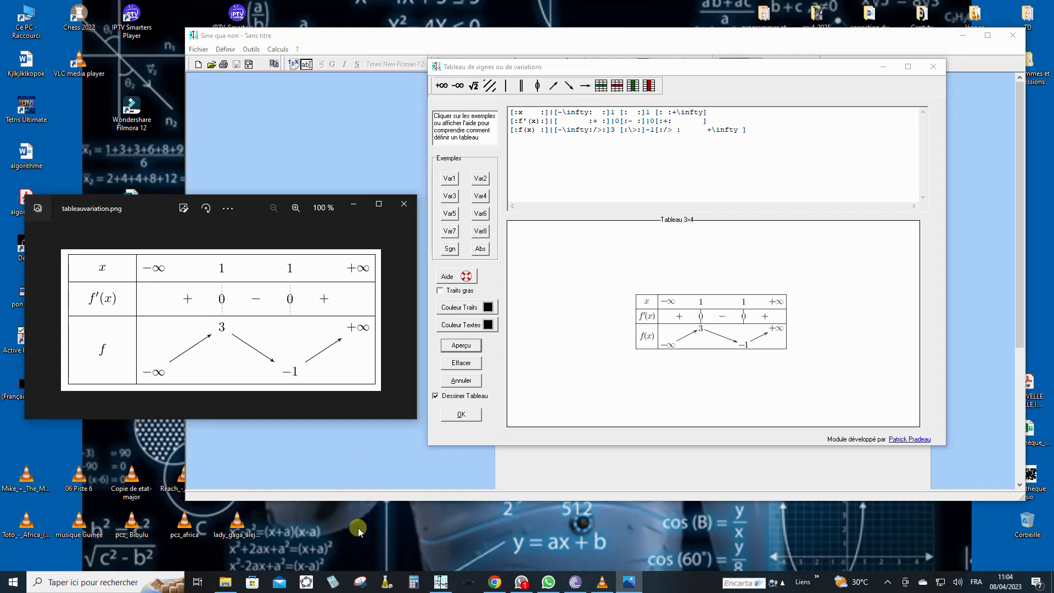
Step: Snip the area around the previewed variation table with Outil Capture d'écran
left_click(362, 585)
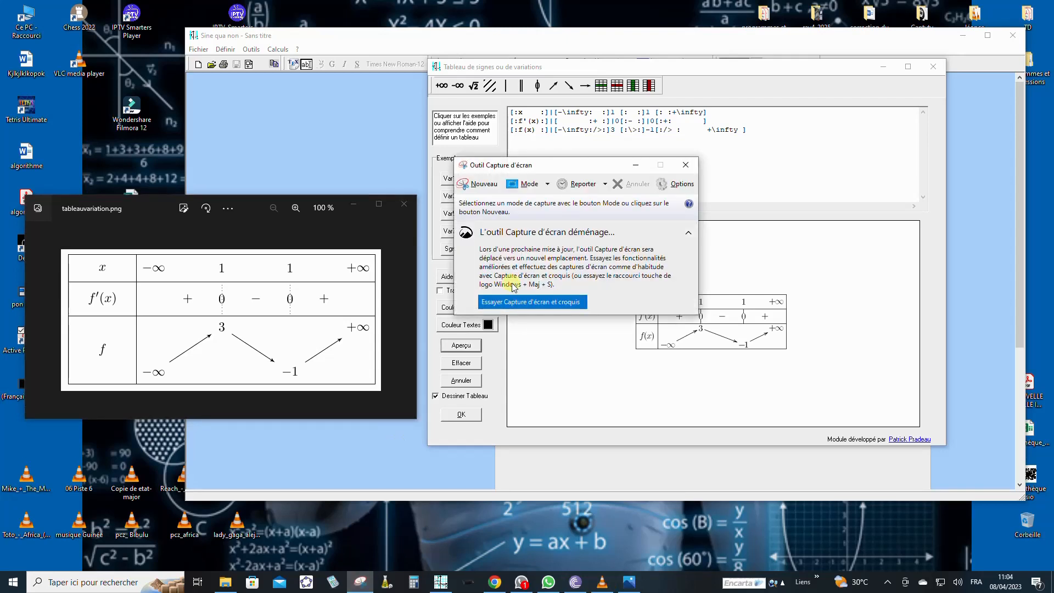
left_click(476, 185)
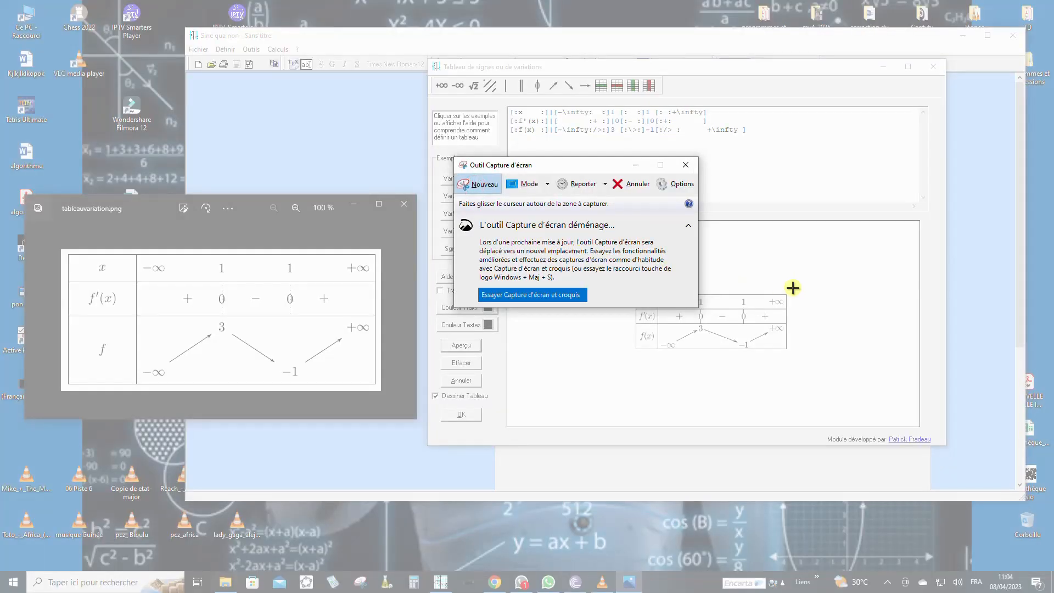
left_click_drag(792, 287, 631, 352)
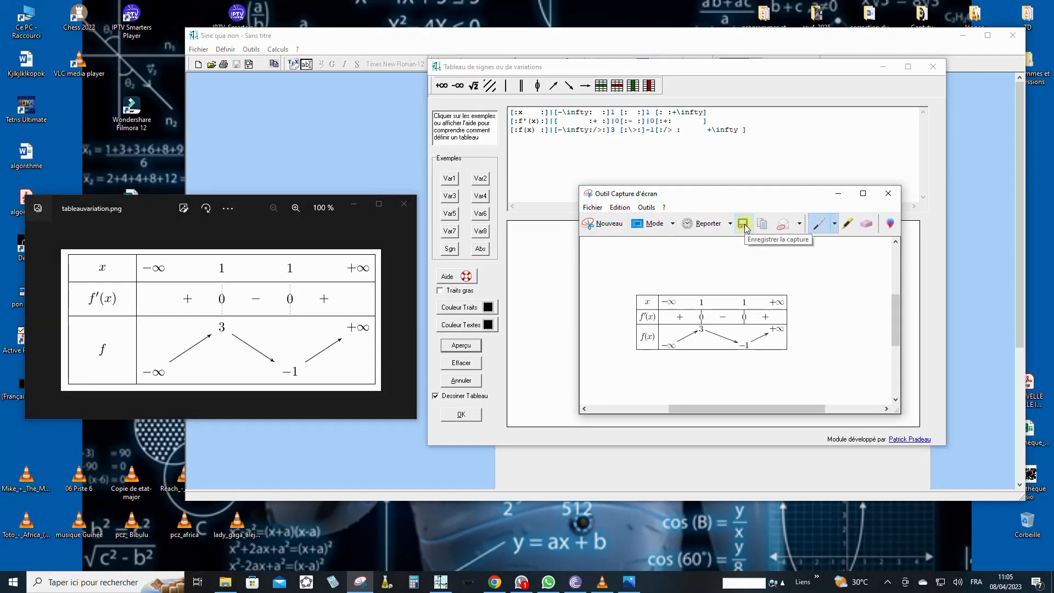
Step: Save the snip as the JPEG Capture1 in the 1.capture 1 folder
left_click(745, 226)
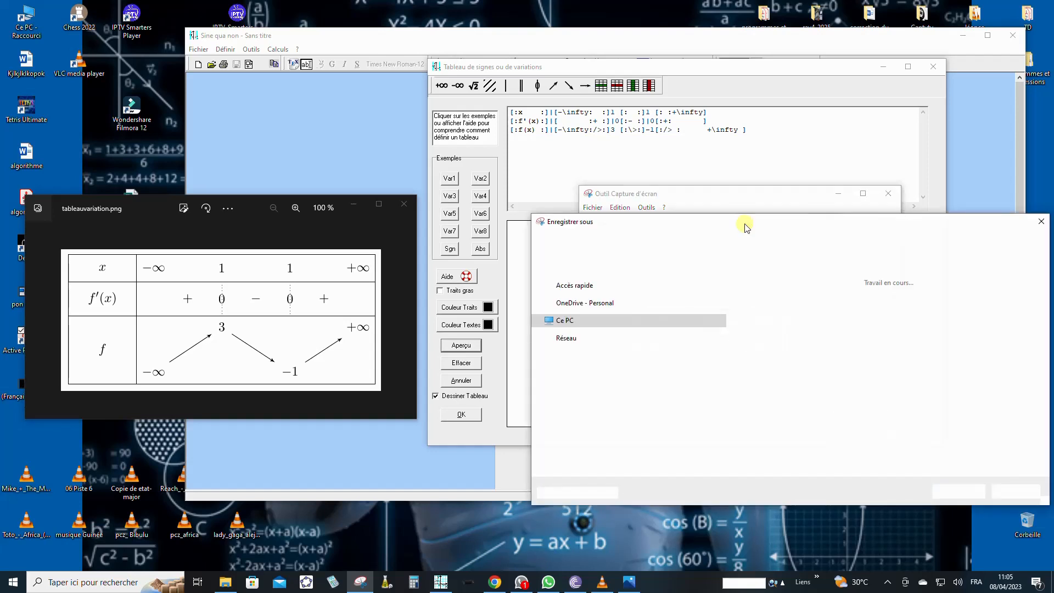
left_click_drag(850, 215, 633, 148)
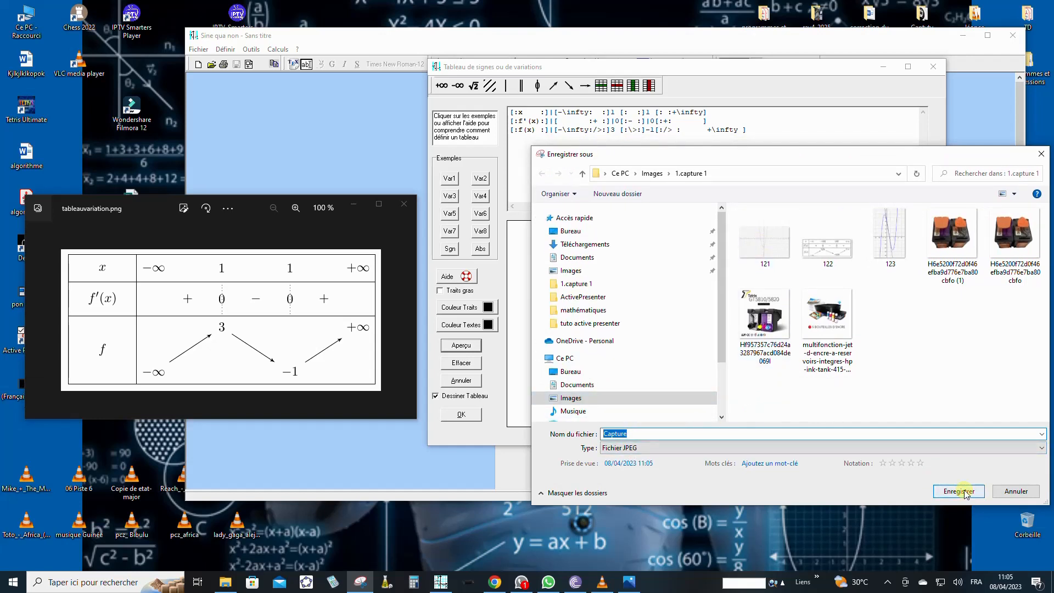
left_click(640, 435)
type("1")
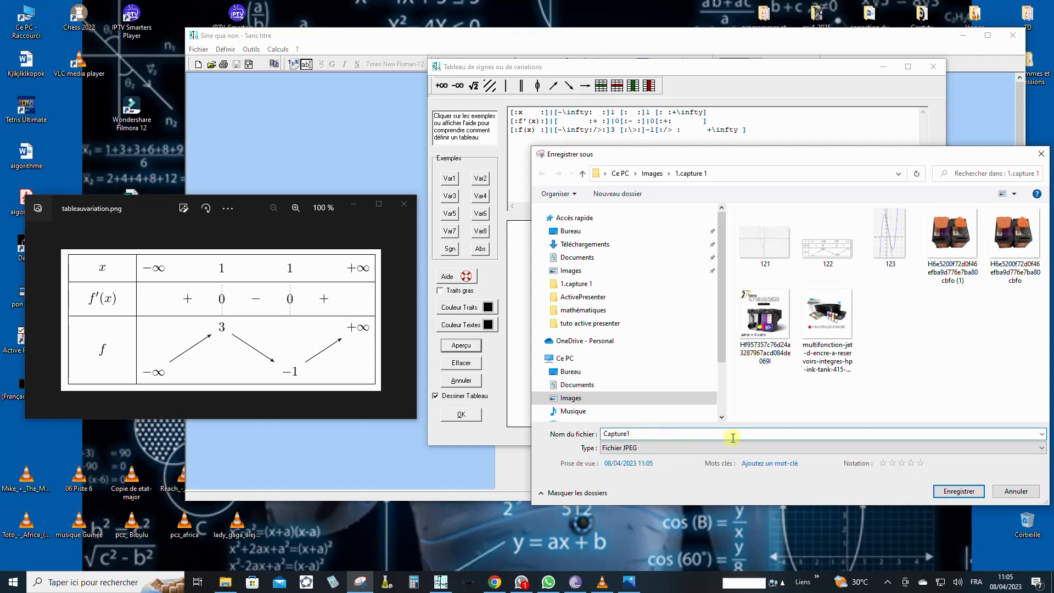
left_click(966, 494)
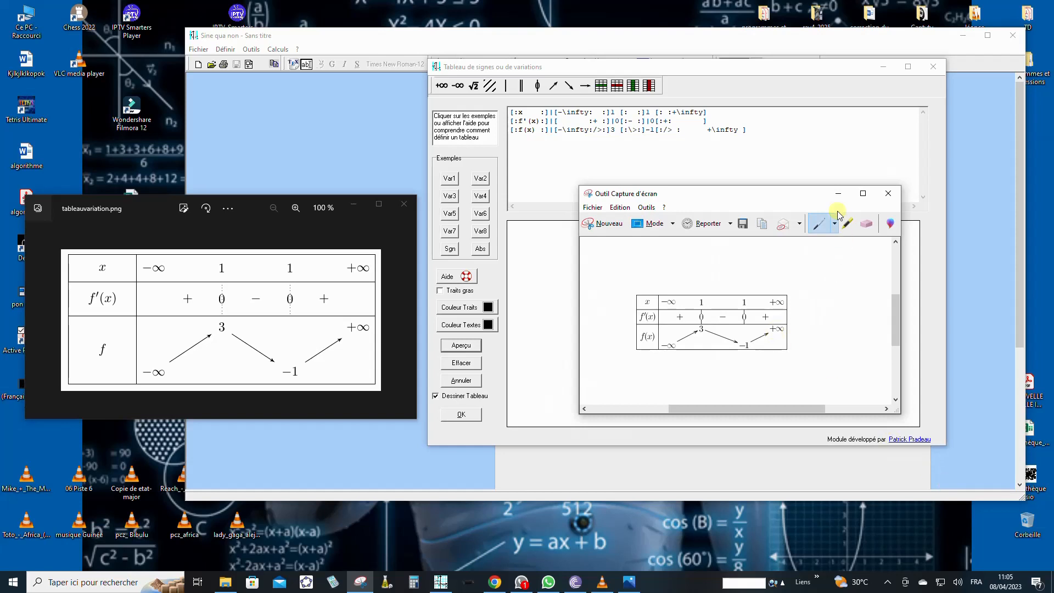
Step: Minimize the capture tool and return to the Sine qua non table editor
left_click(838, 193)
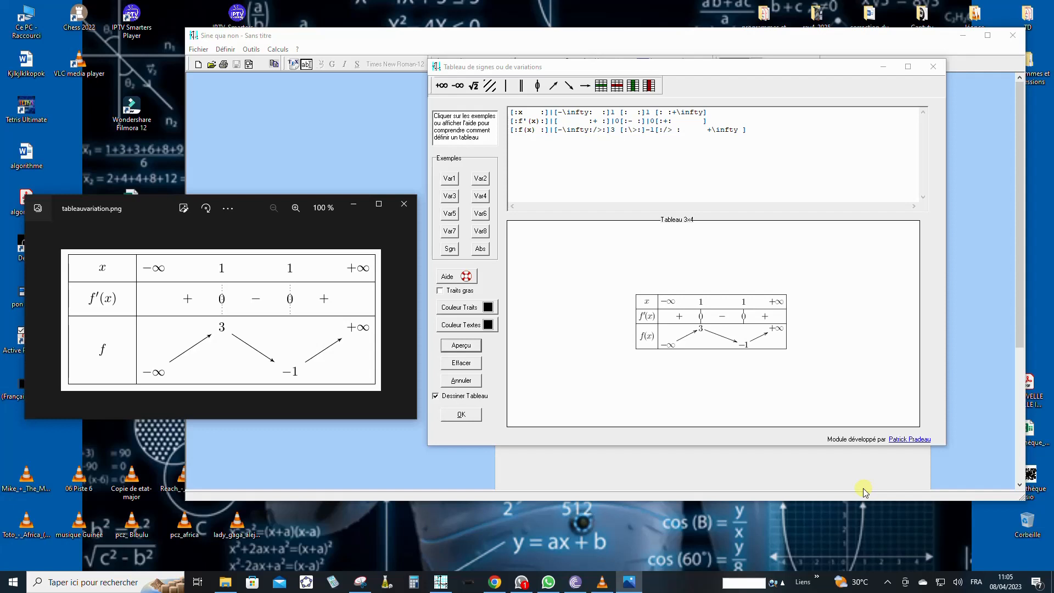
left_click(385, 36)
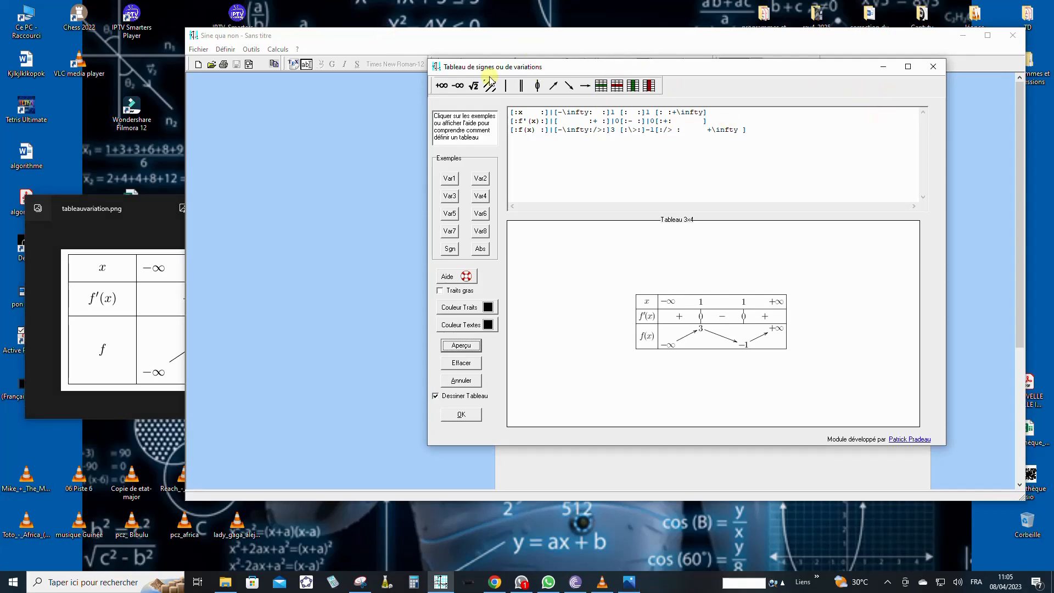